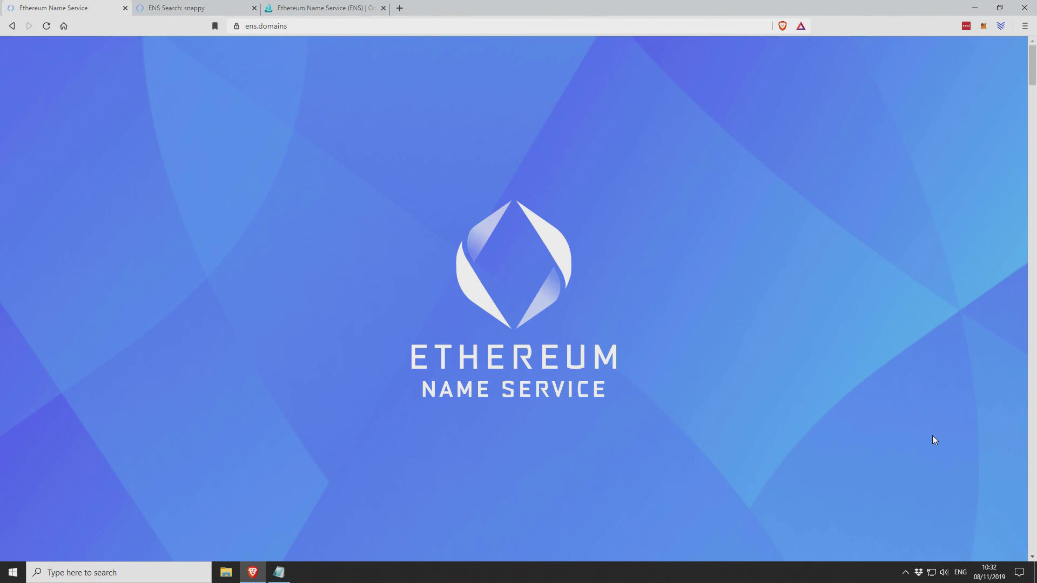
- Scroll to the 'No long addresses' section and highlight the example address and the name aardvark
scroll(932, 435, down, 2)
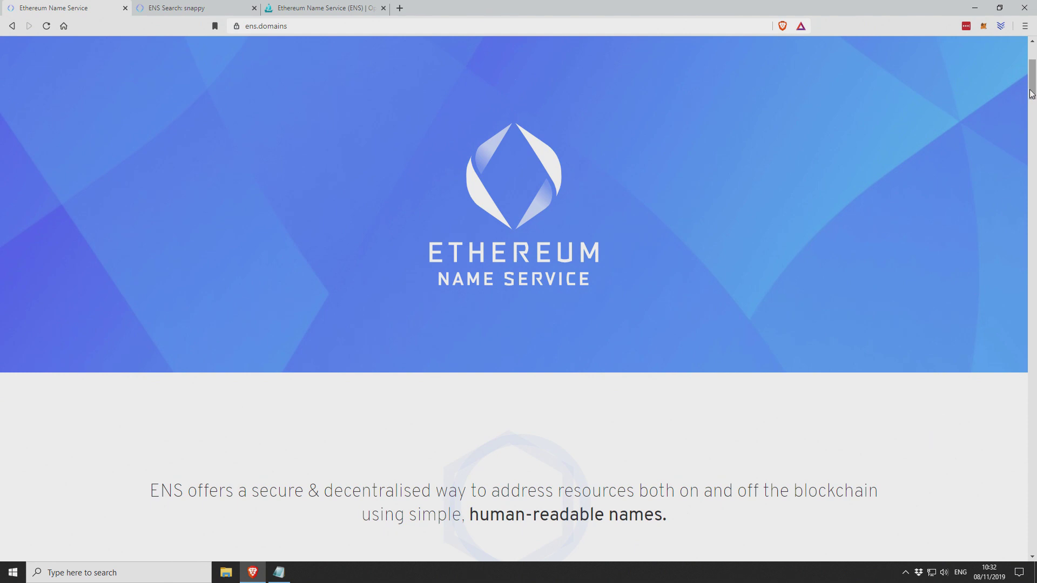
drag(1031, 94, 1029, 137)
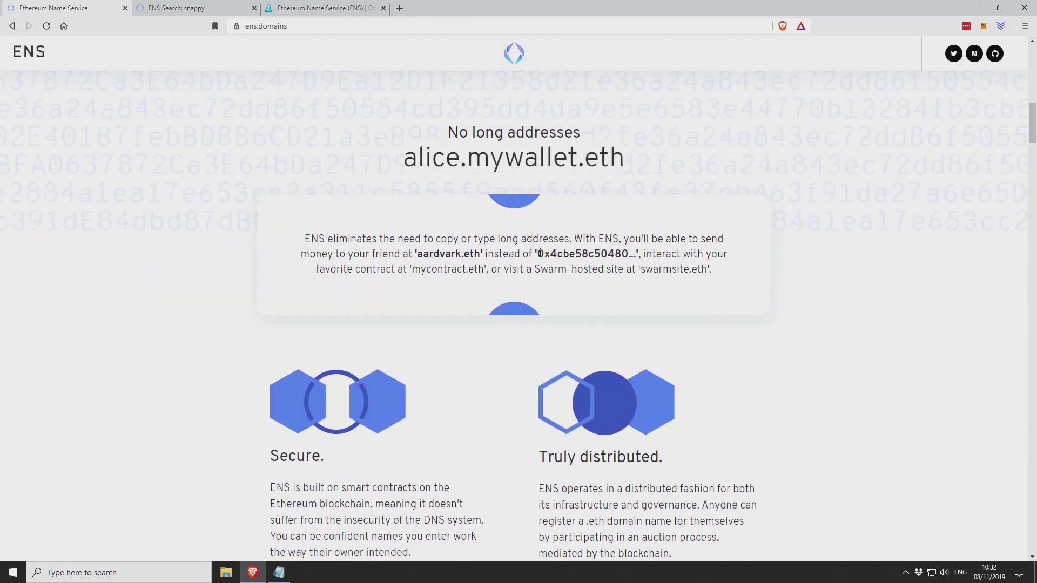
drag(539, 253, 635, 254)
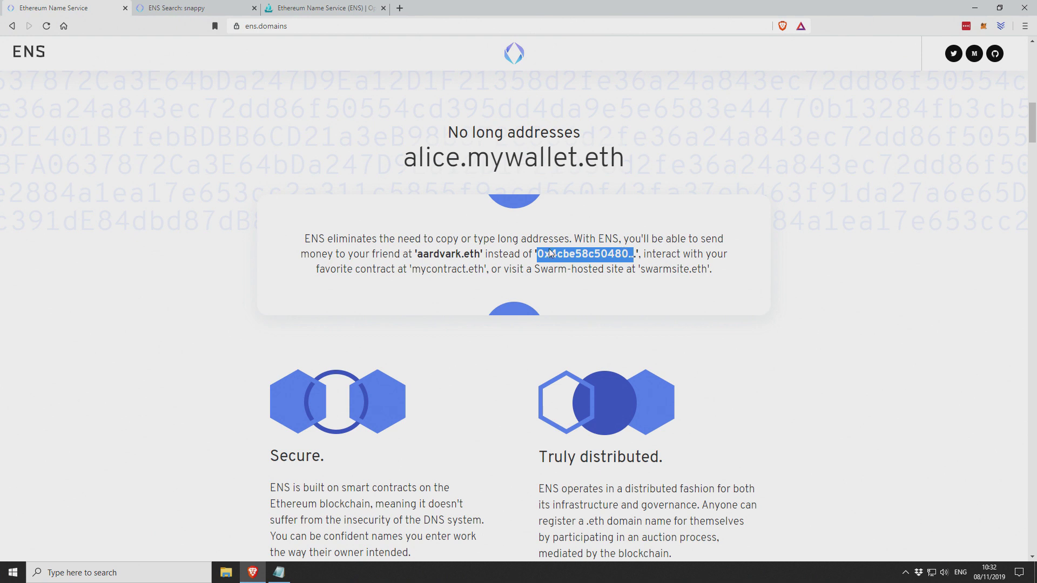
click(518, 255)
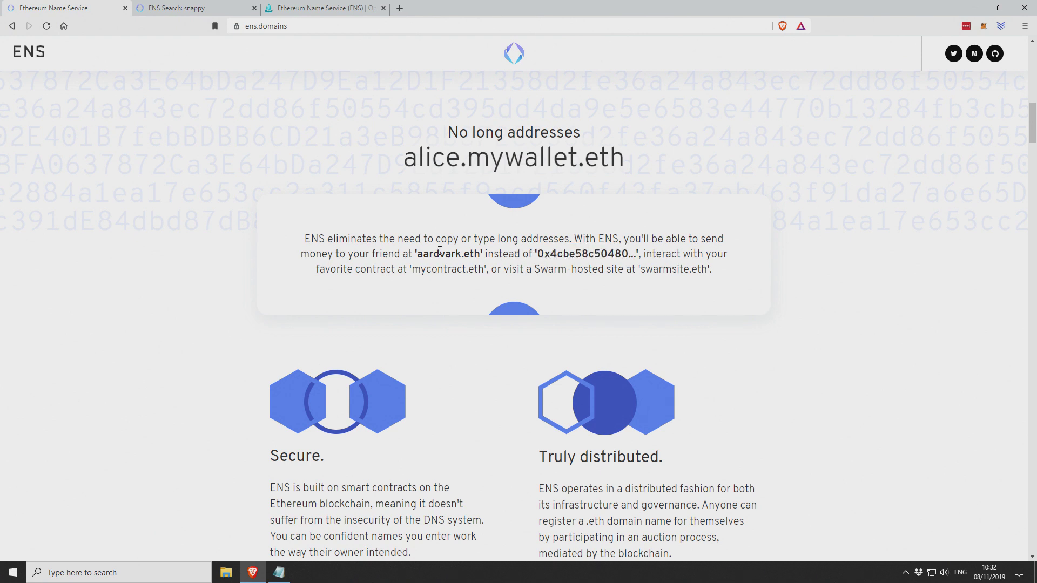
drag(416, 254, 460, 249)
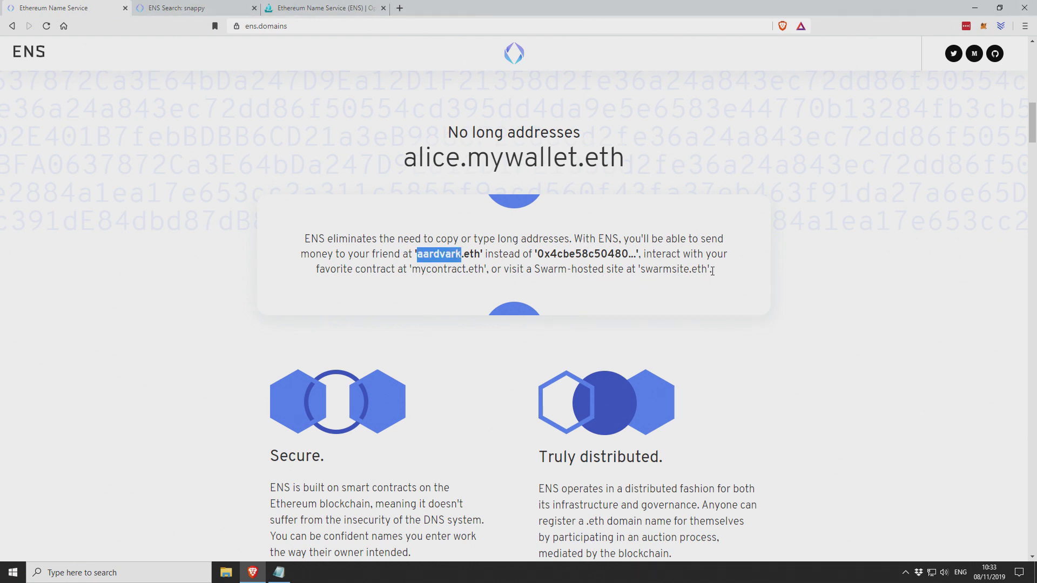
click(712, 271)
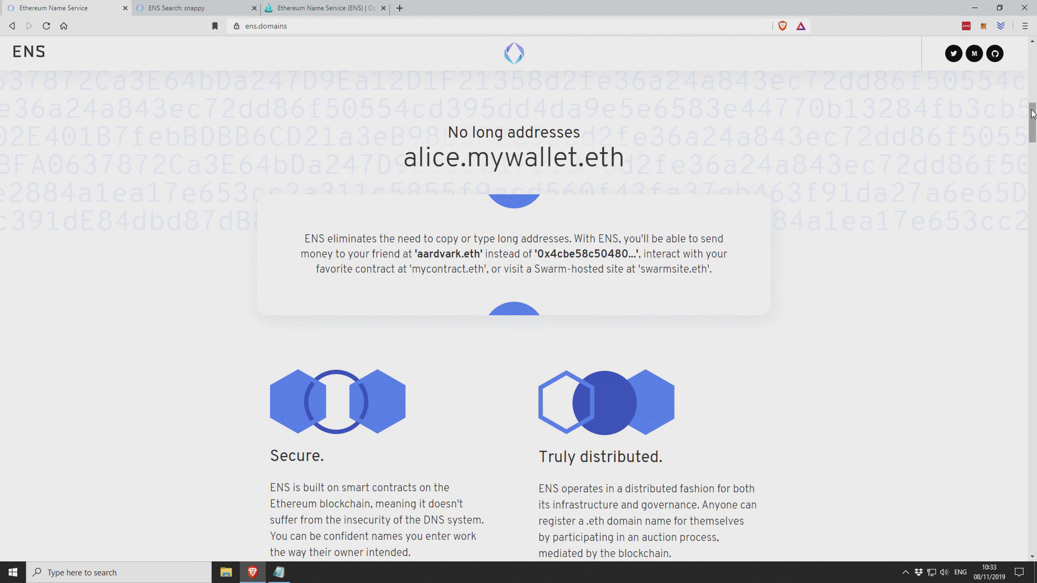
- Go to ENSnow via 'Name your wallet instantly' and check the MetaMask wallet summary
drag(1032, 114, 924, 201)
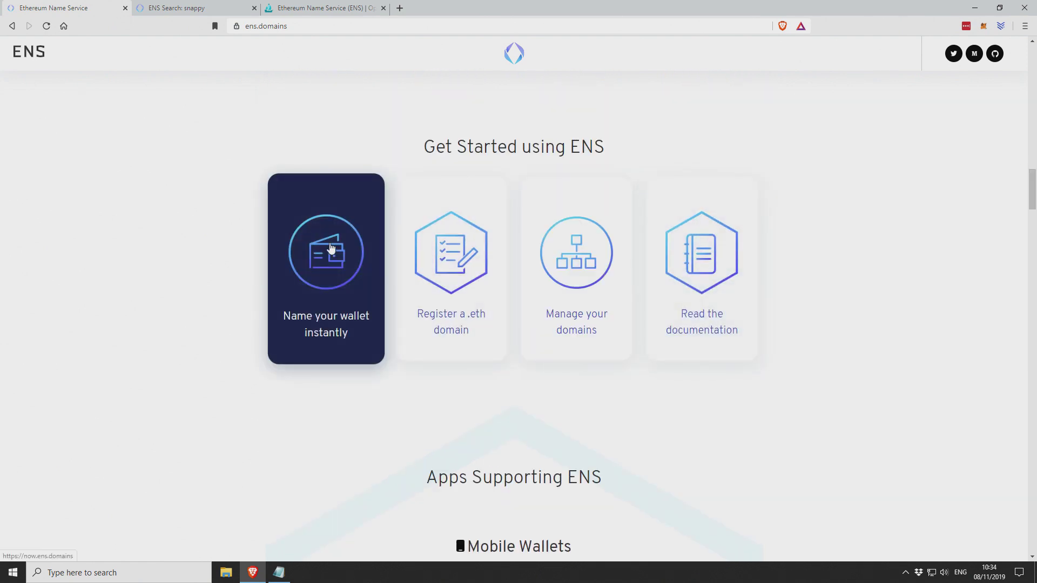
click(331, 247)
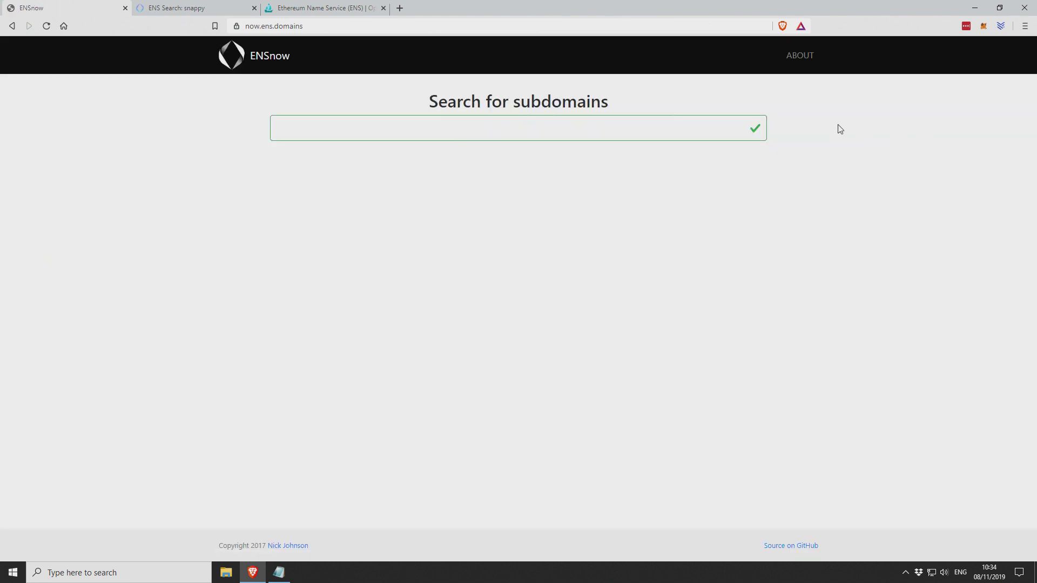
click(984, 26)
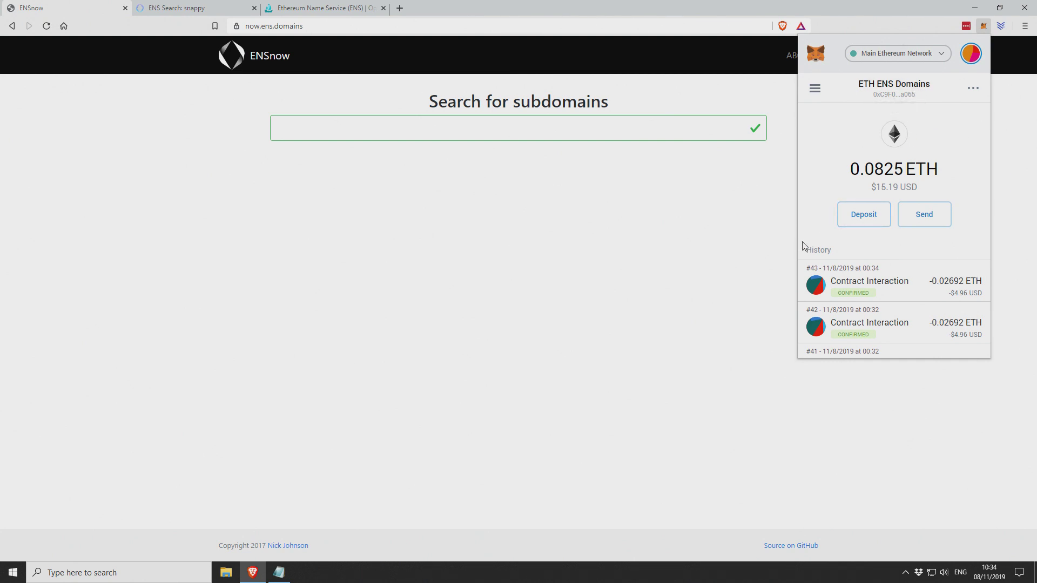
click(681, 7)
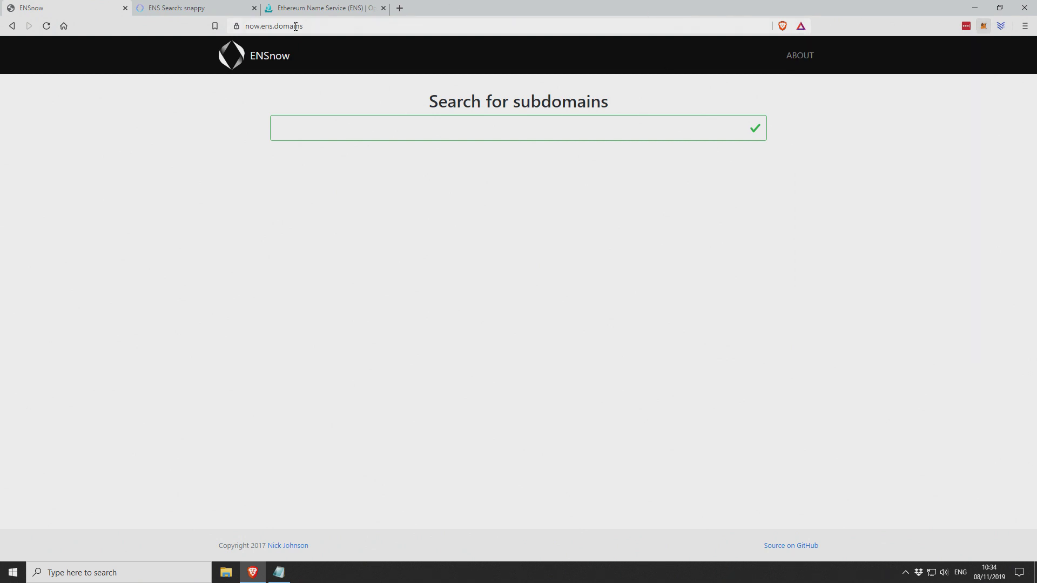
- Search ENSnow for 'imineblocks' subdomains
click(407, 125)
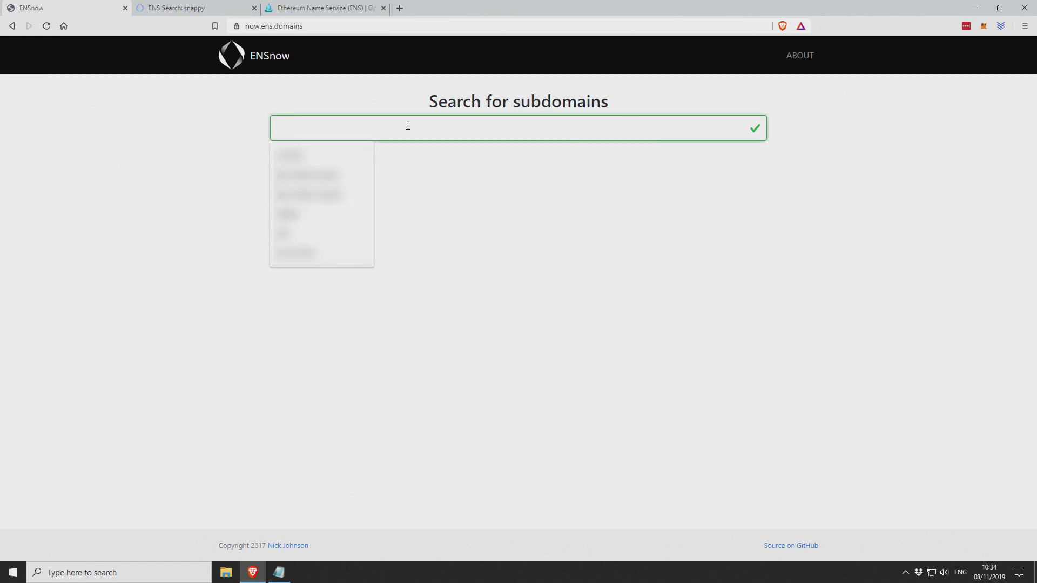
text(imineblocks)
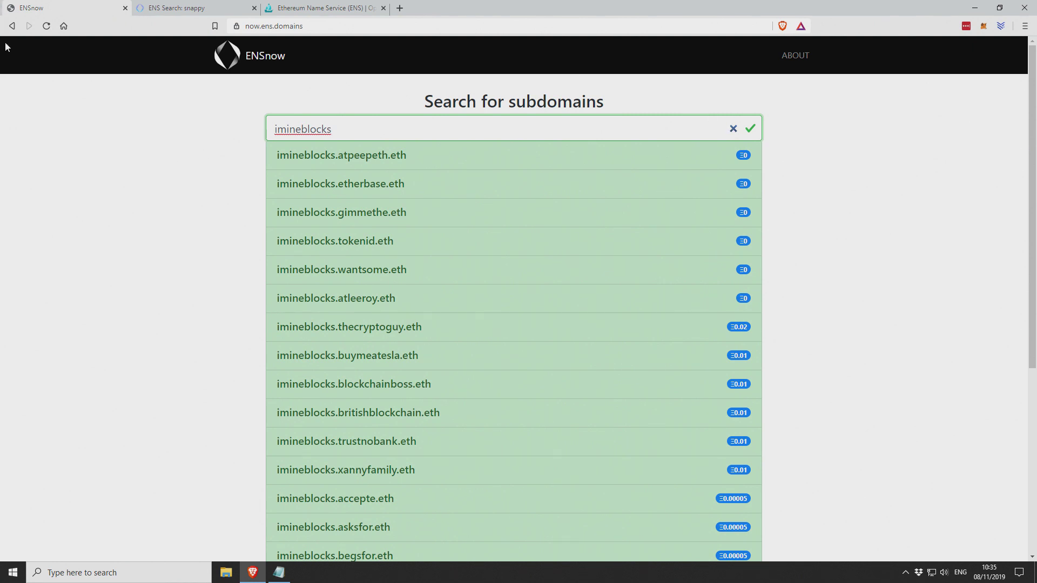
- Go back and search ENS Manager for 'alice', showing alice.eth as Unavailable
click(12, 26)
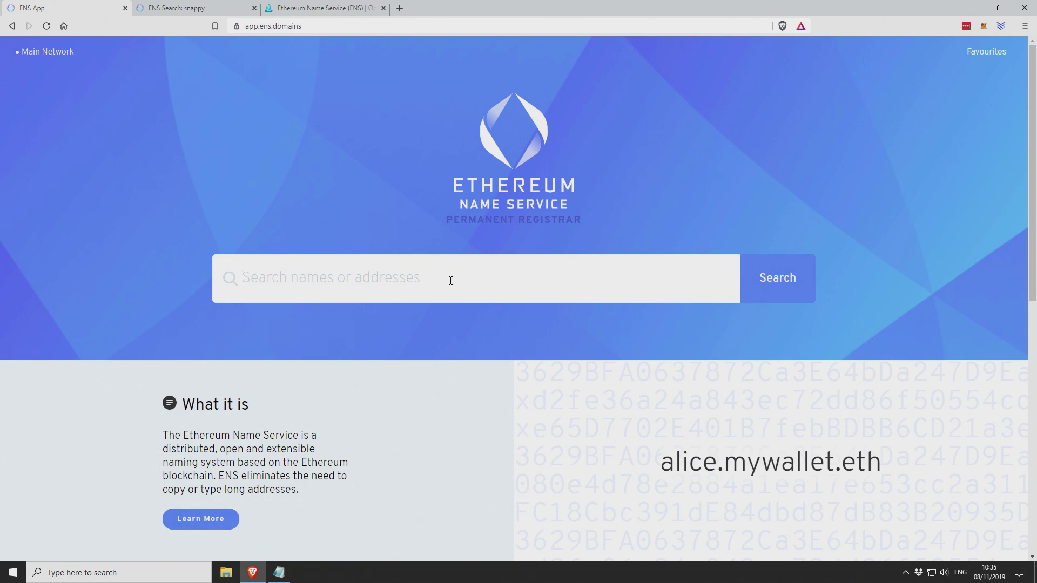
text(alice)
key(Return)
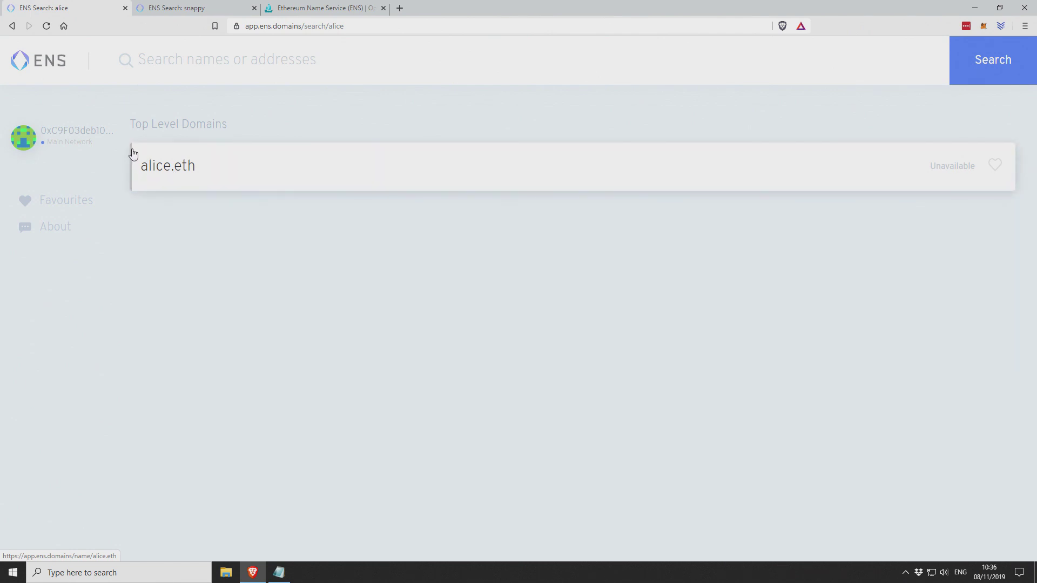
- View the alice.eth details page and highlight its name in the title
click(241, 171)
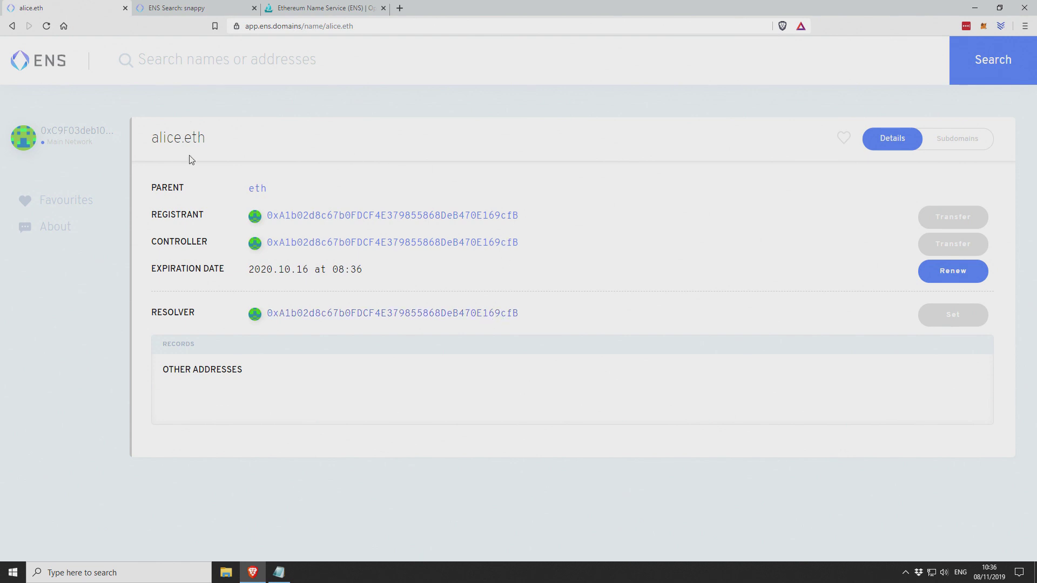
drag(200, 138, 151, 138)
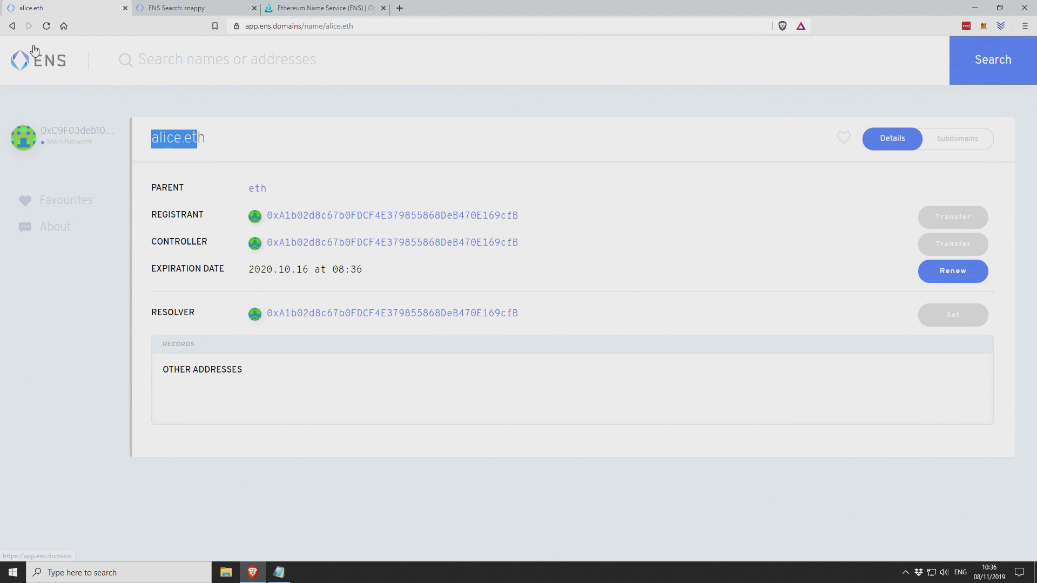
click(183, 60)
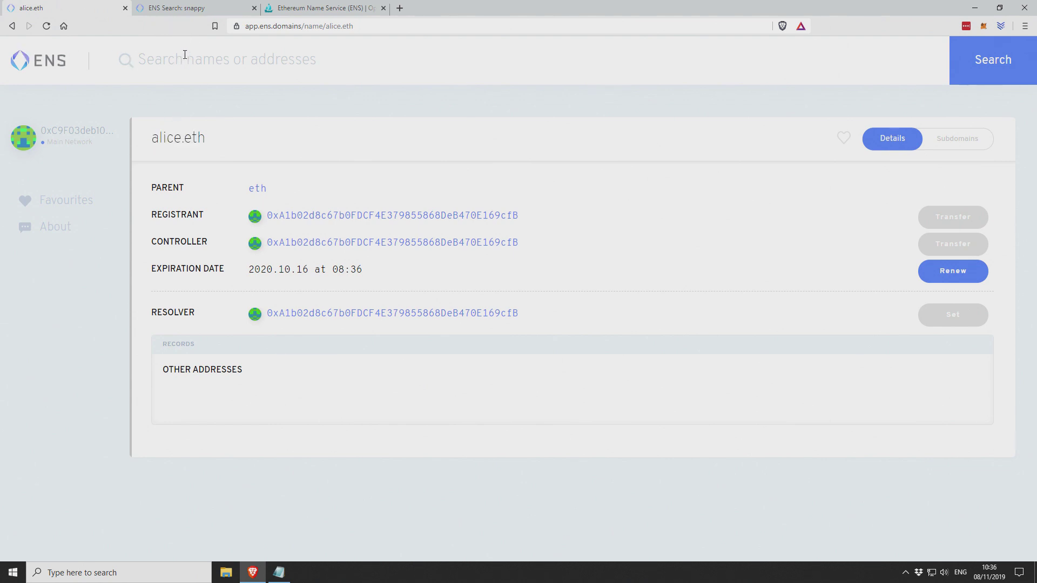
- Search 'snappy', open snappy.eth, and compare the 2-year price before returning to 1 year
text(snappy)
key(Return)
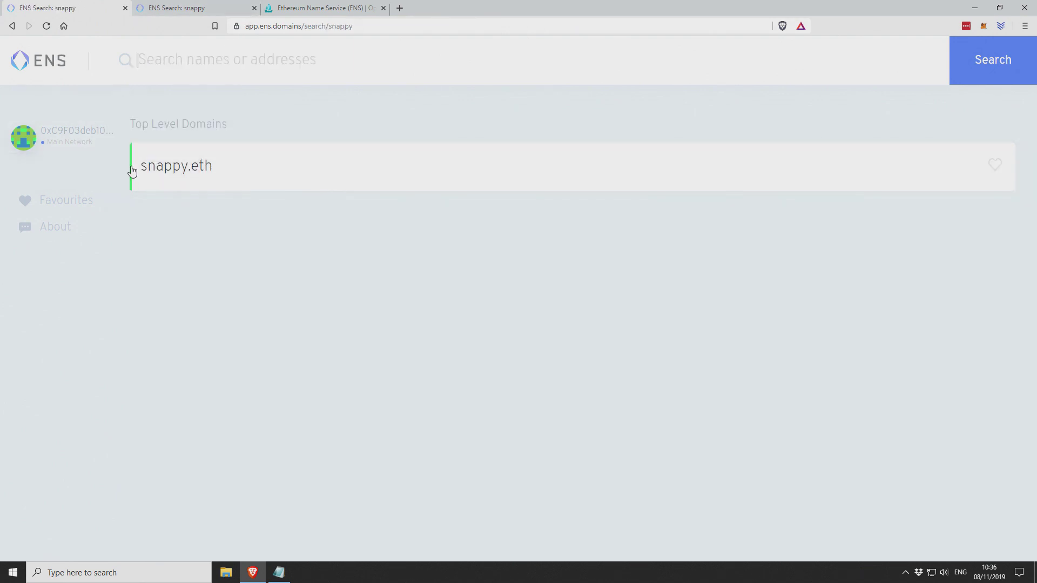
click(319, 173)
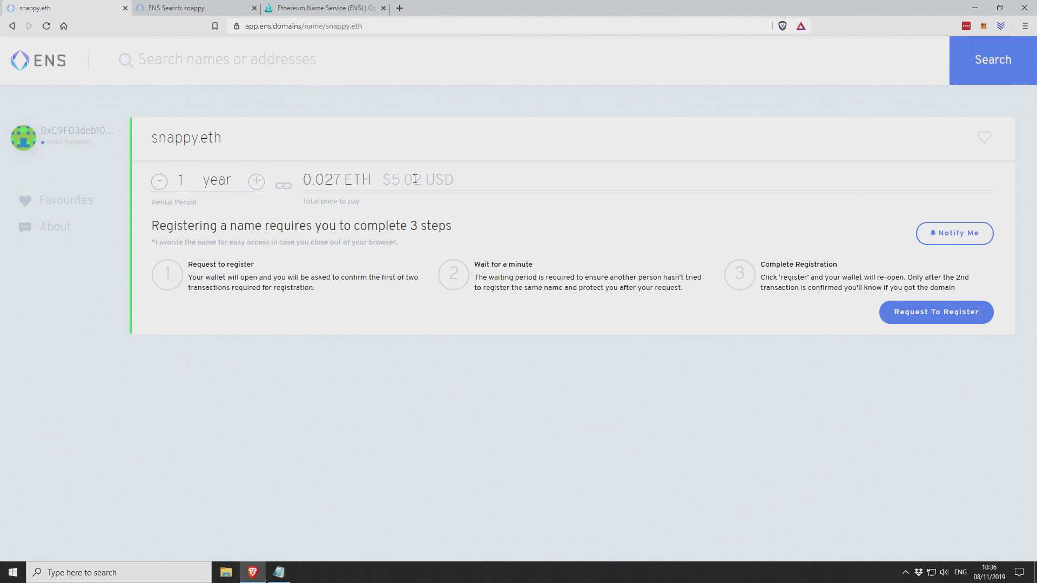
click(257, 182)
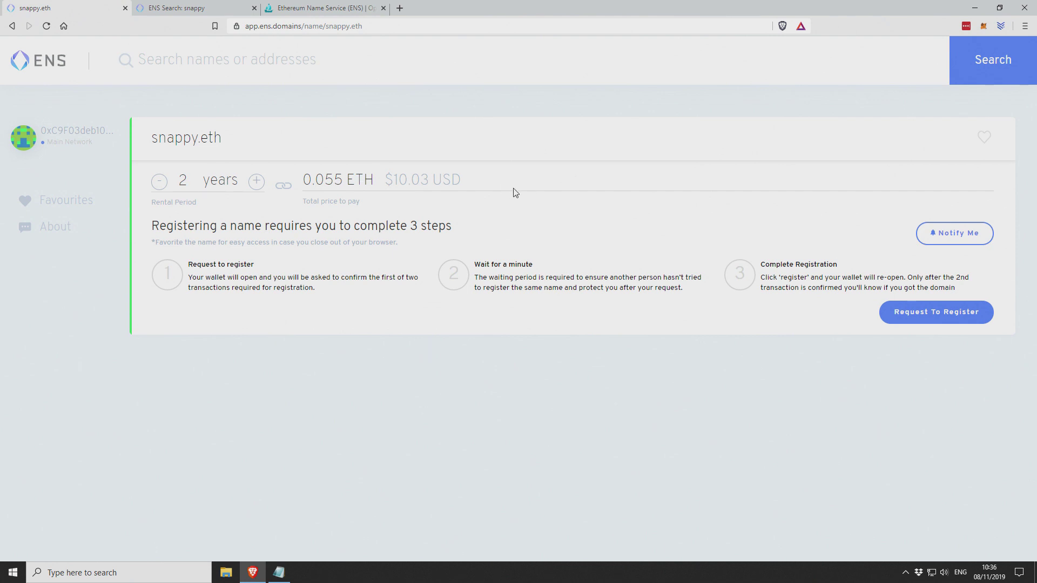
click(159, 181)
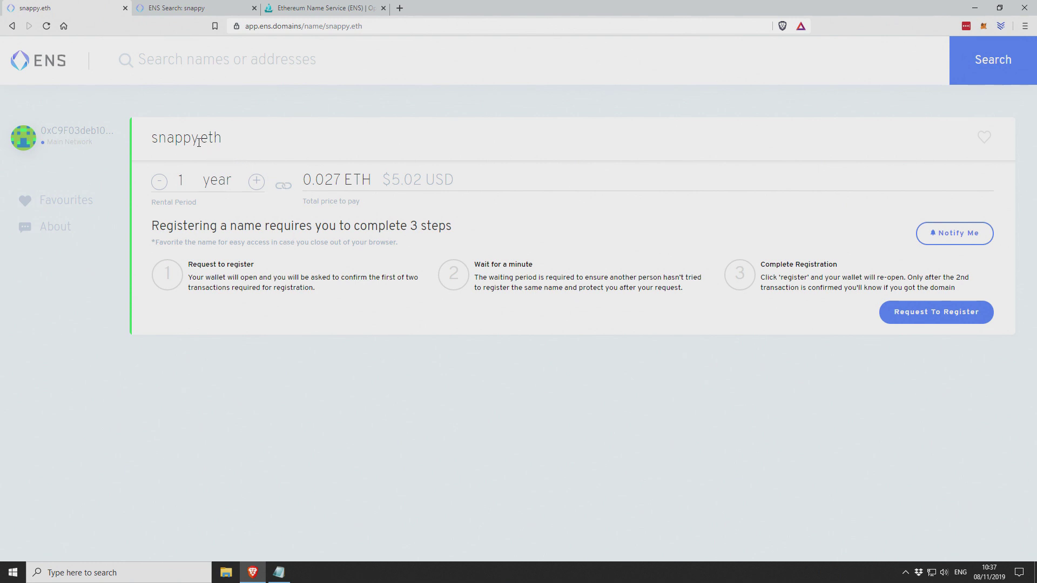
drag(197, 141, 164, 142)
click(373, 58)
- Search for '7up' and open 7up.eth, priced at 3.488 ETH for one year
text(7up)
key(Return)
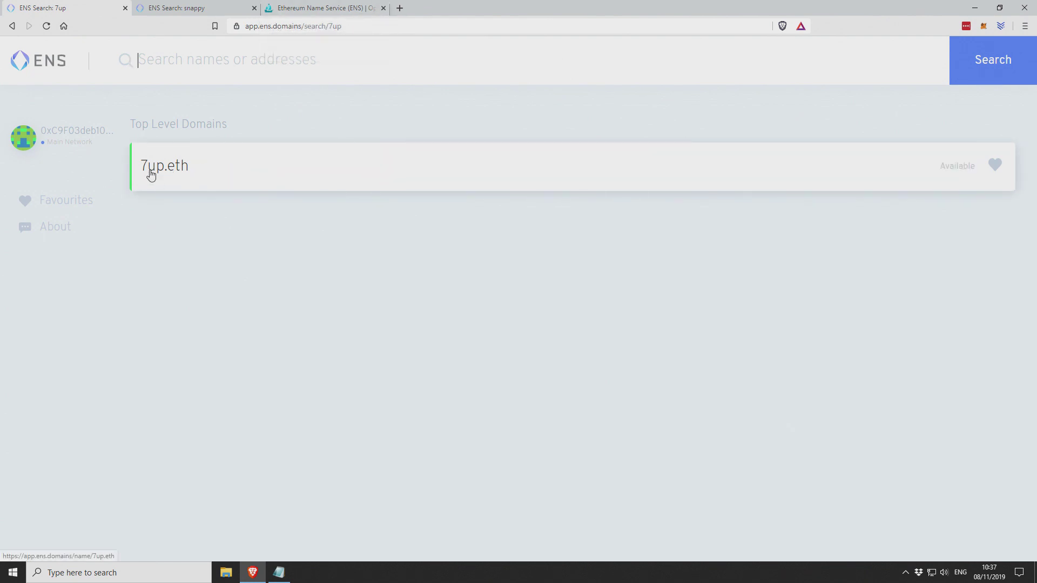
click(229, 165)
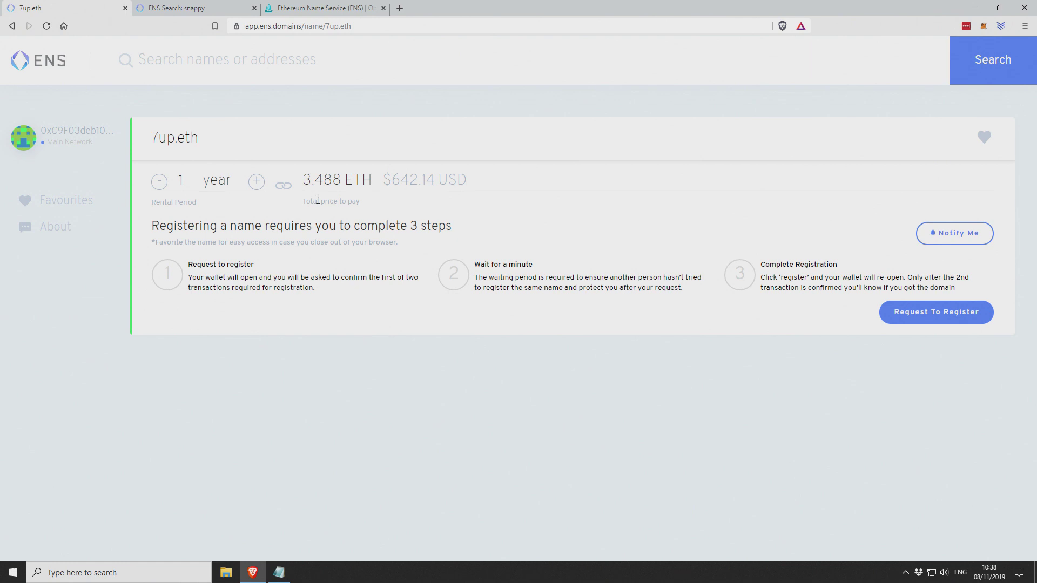
- Search 'snappy' again and reopen snappy.eth at 0.027 ETH for one year
click(298, 55)
text(snappy)
key(Return)
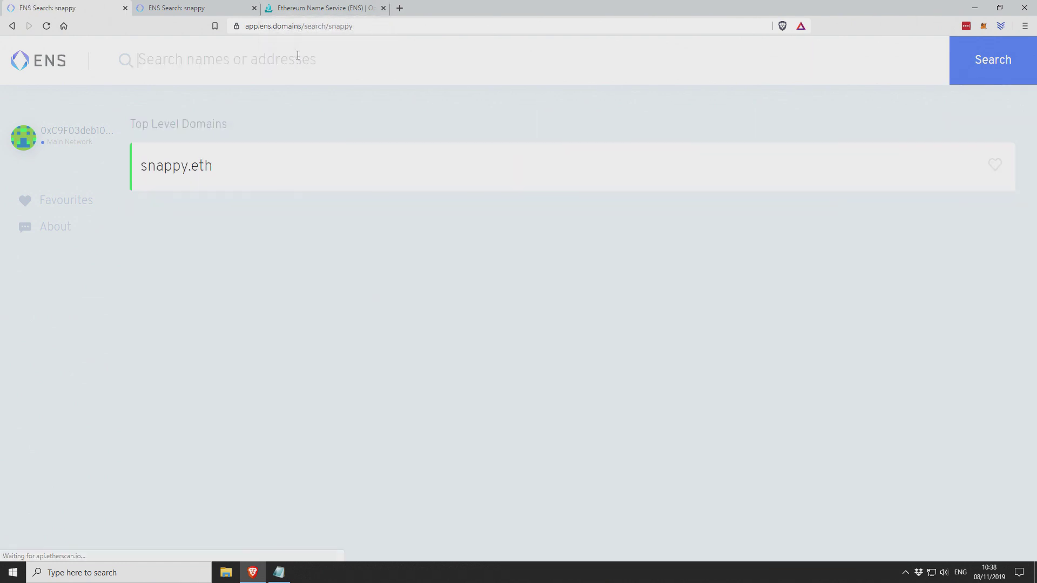
click(263, 170)
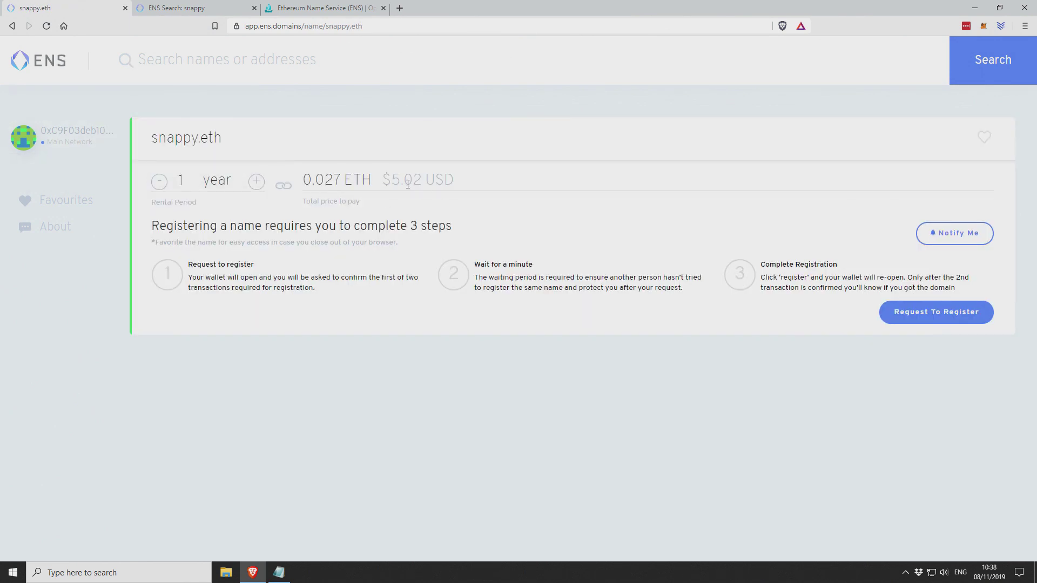
- Request snappy.eth registration, confirming in MetaMask with Average gas at 0.000168 ETH
click(915, 319)
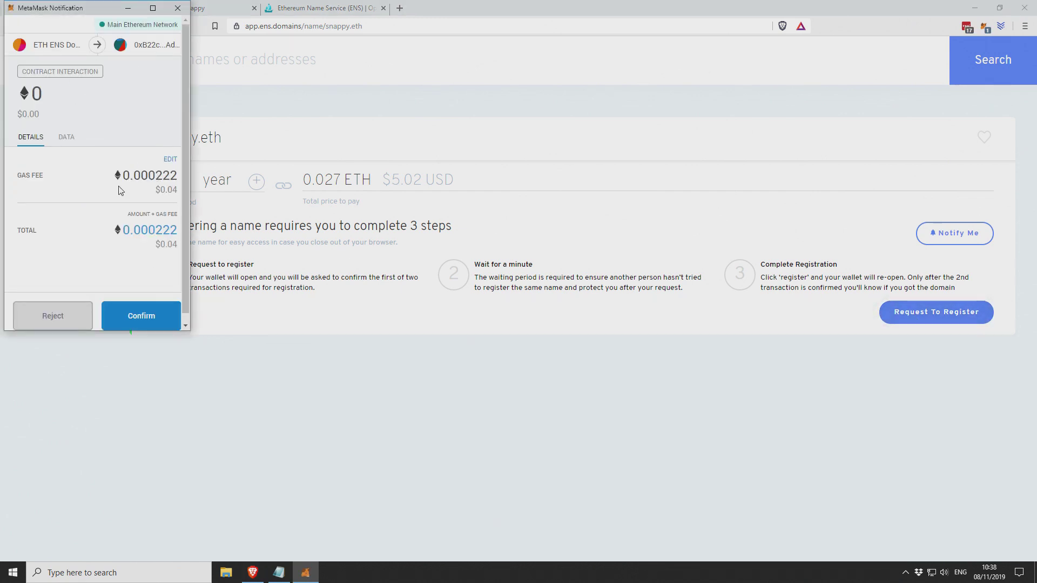
click(171, 160)
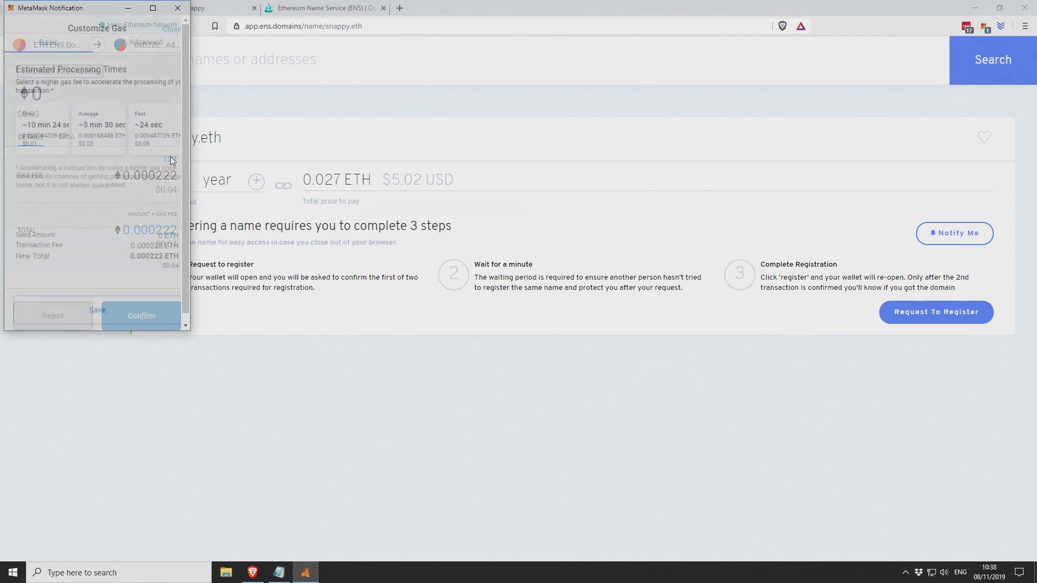
click(87, 143)
click(81, 315)
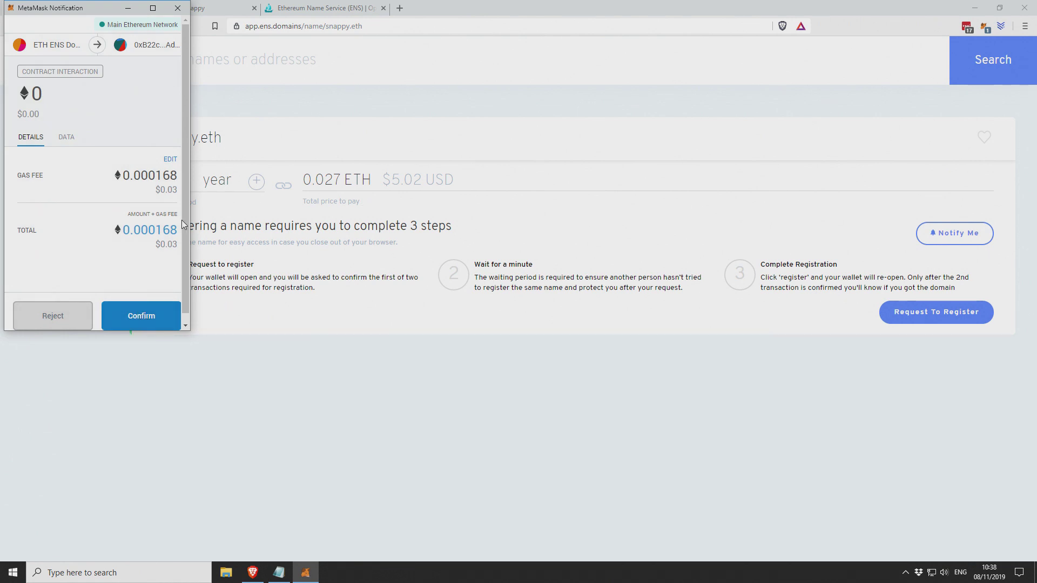
click(159, 321)
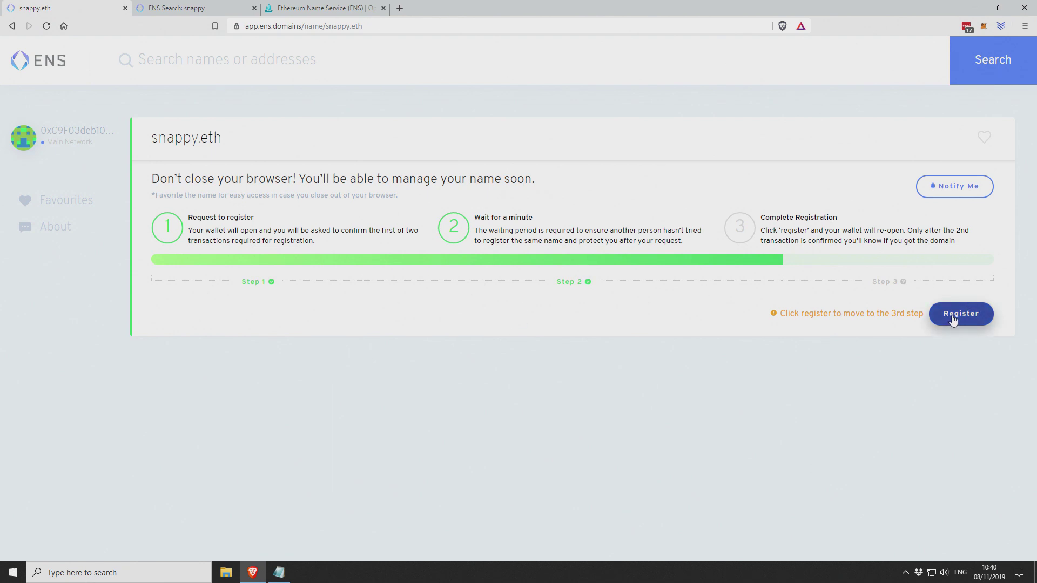
- Register snappy.eth, paying 0.027253 ETH in MetaMask with Average gas
click(953, 318)
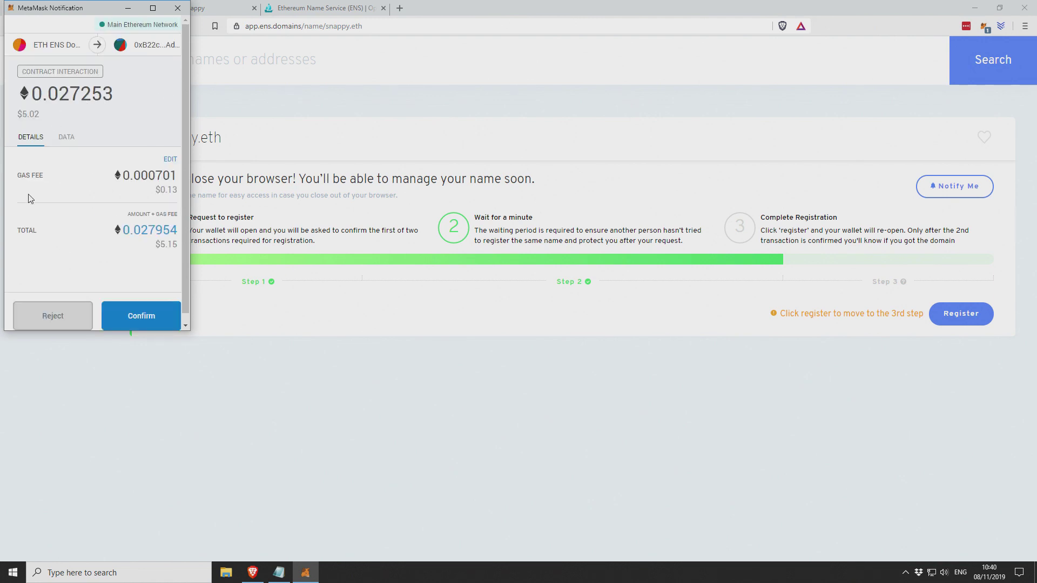
click(170, 160)
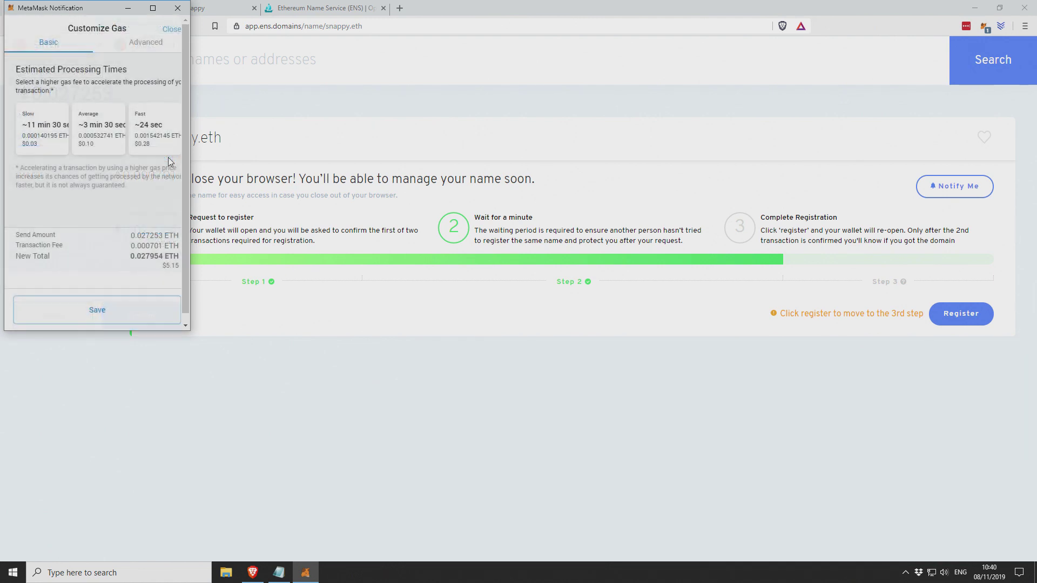
click(90, 139)
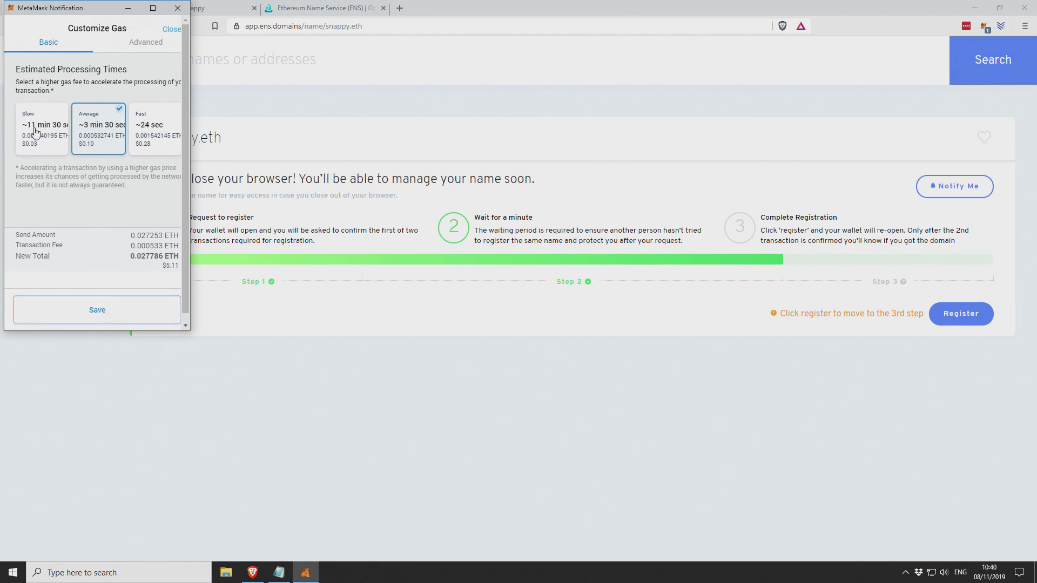
click(103, 317)
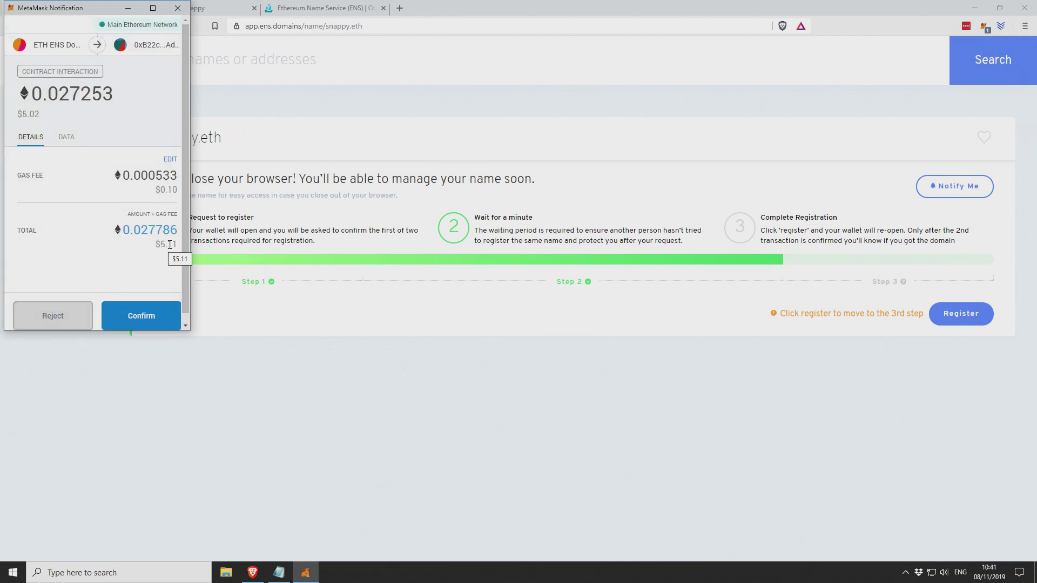
click(141, 316)
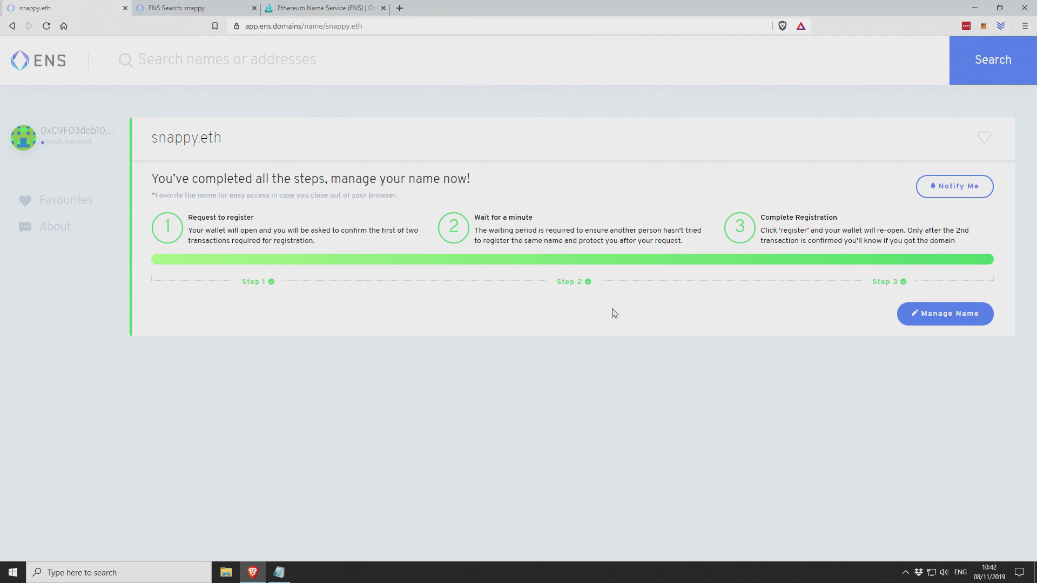
- Enter the public resolver address as snappy.eth's new resolver
click(944, 322)
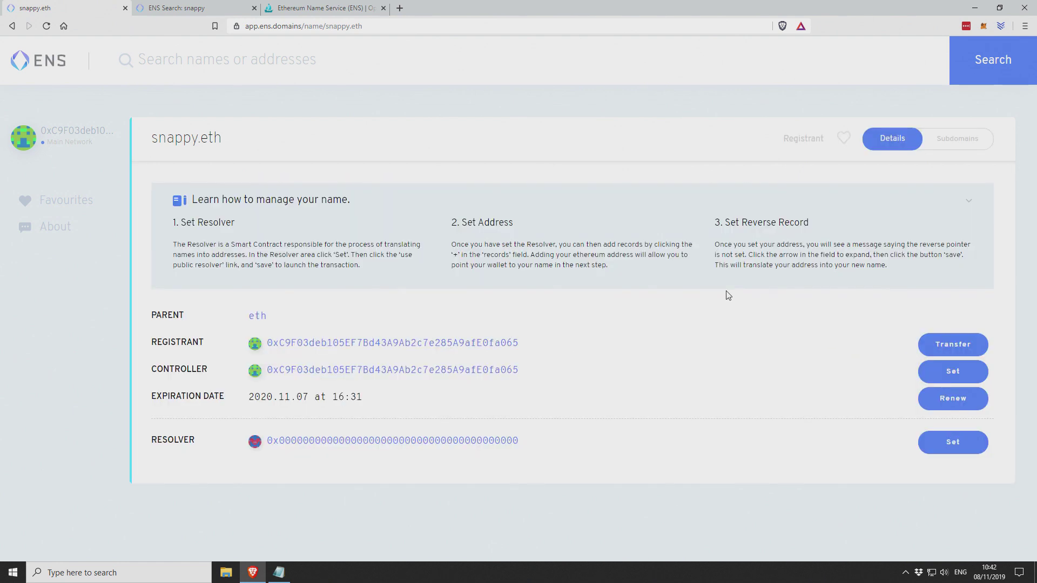
click(955, 447)
scroll(650, 419, down, 1)
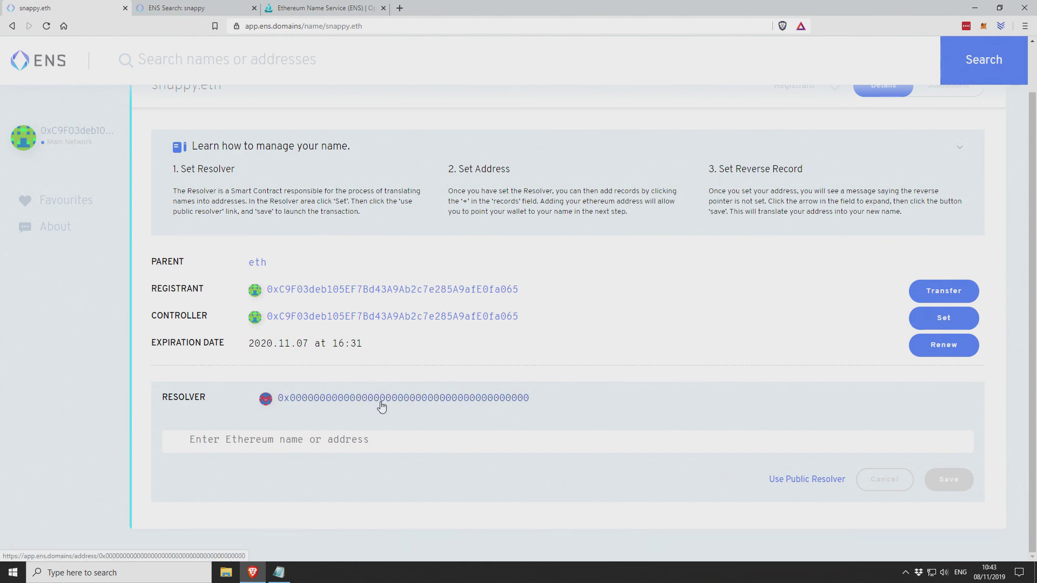
click(793, 482)
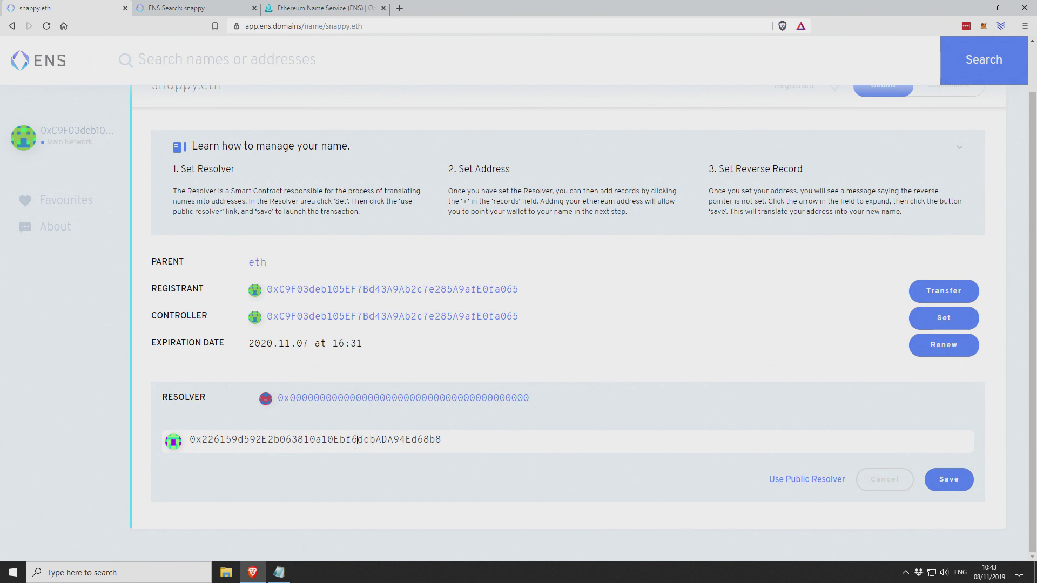
- Save the public resolver for snappy.eth, confirming the MetaMask transaction at Average gas
click(942, 480)
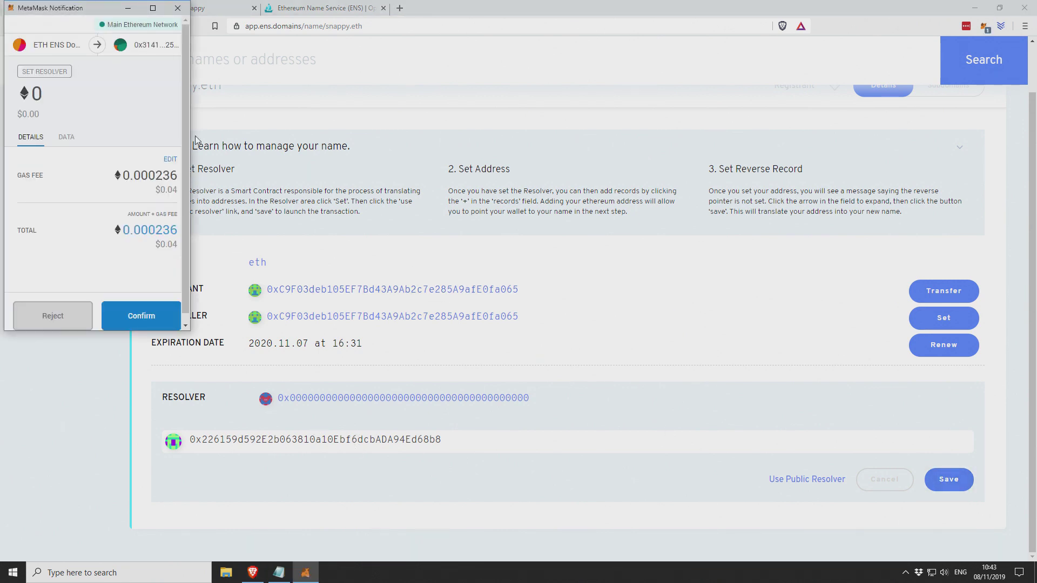
click(175, 162)
click(99, 133)
click(85, 306)
click(150, 318)
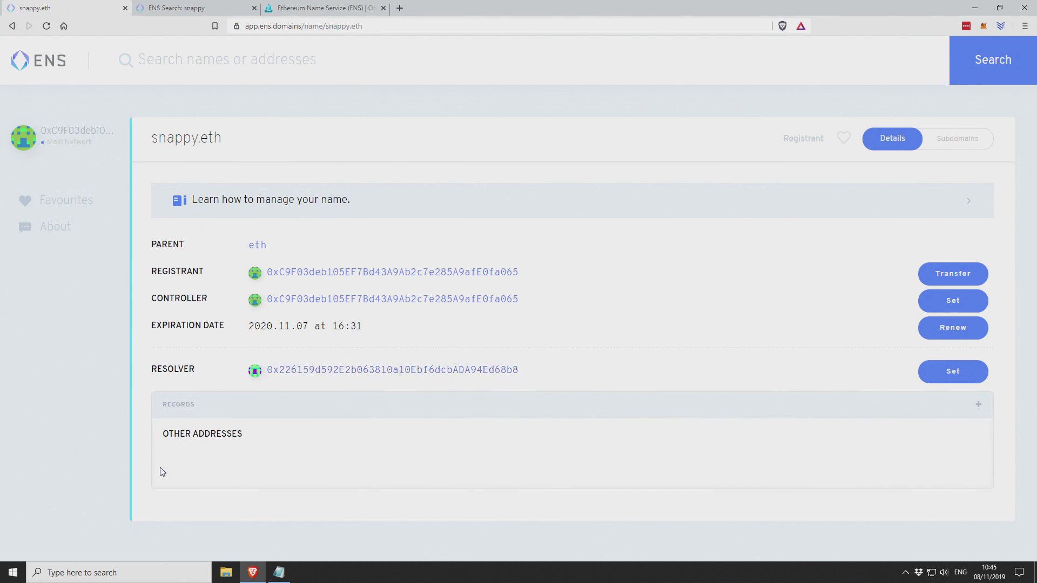
- Add an Address record to snappy.eth and paste the wallet's copied account address into it
click(980, 406)
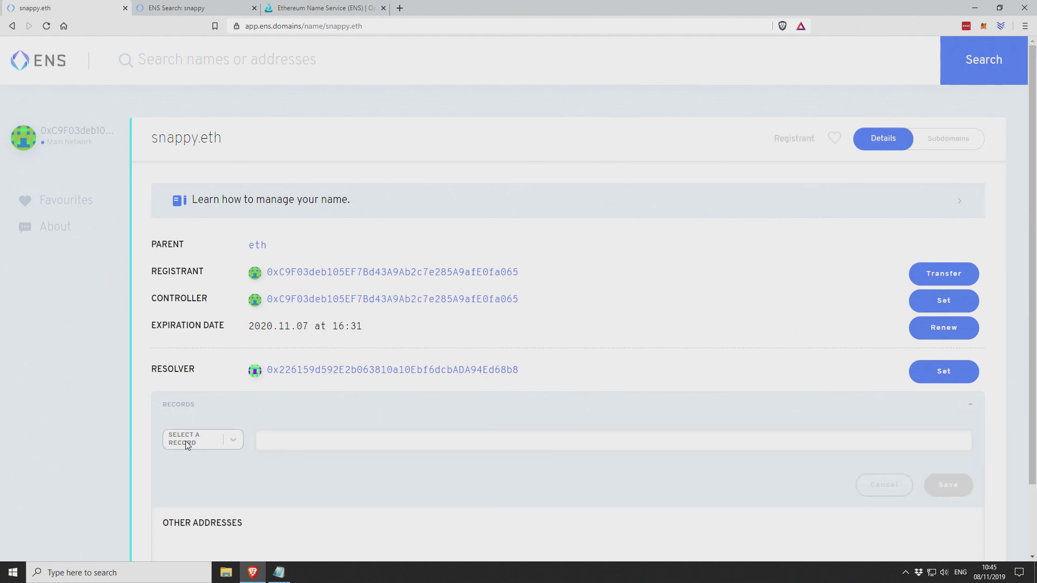
click(234, 440)
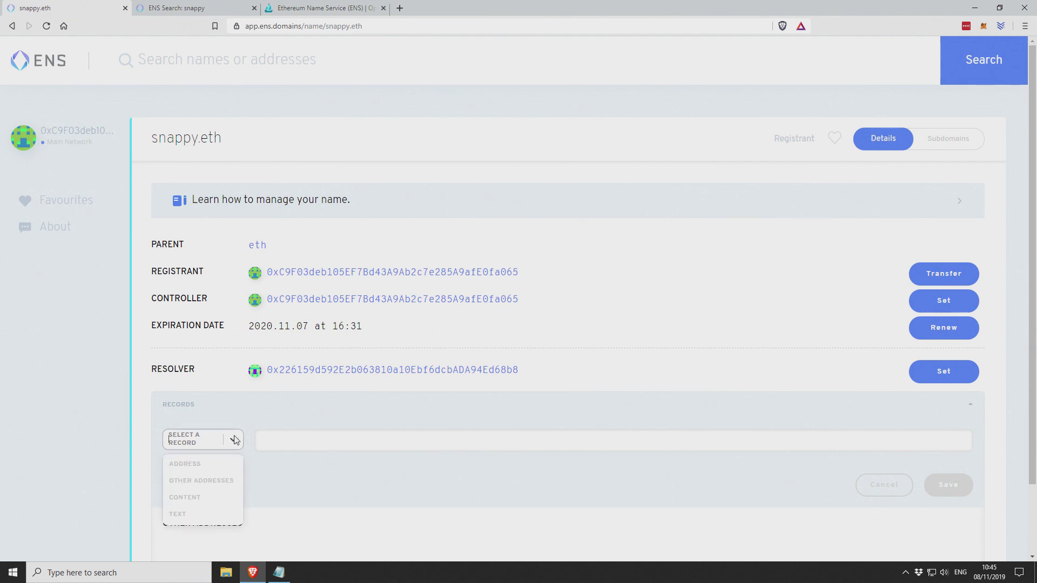
click(191, 466)
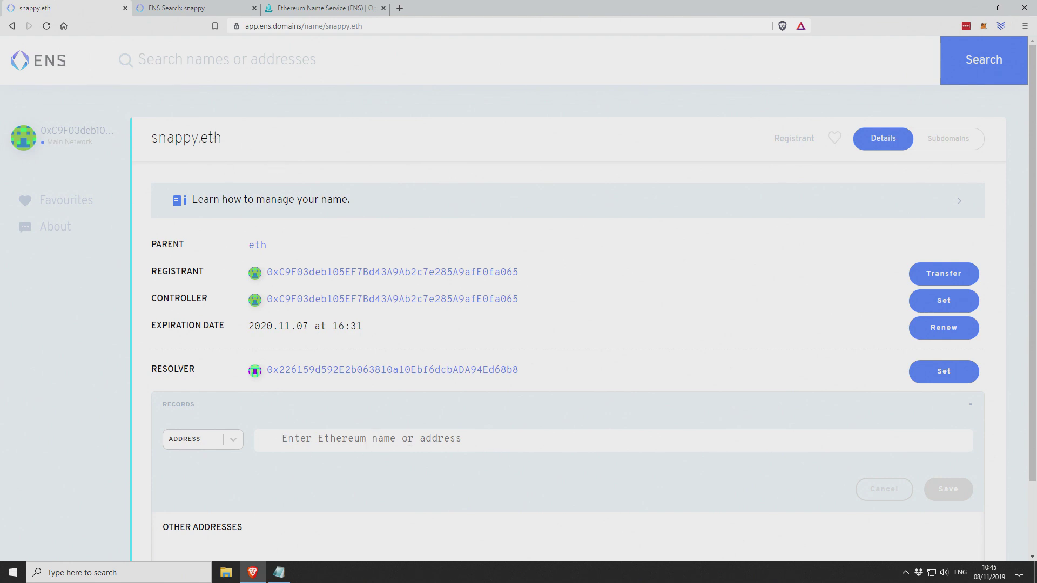
click(983, 28)
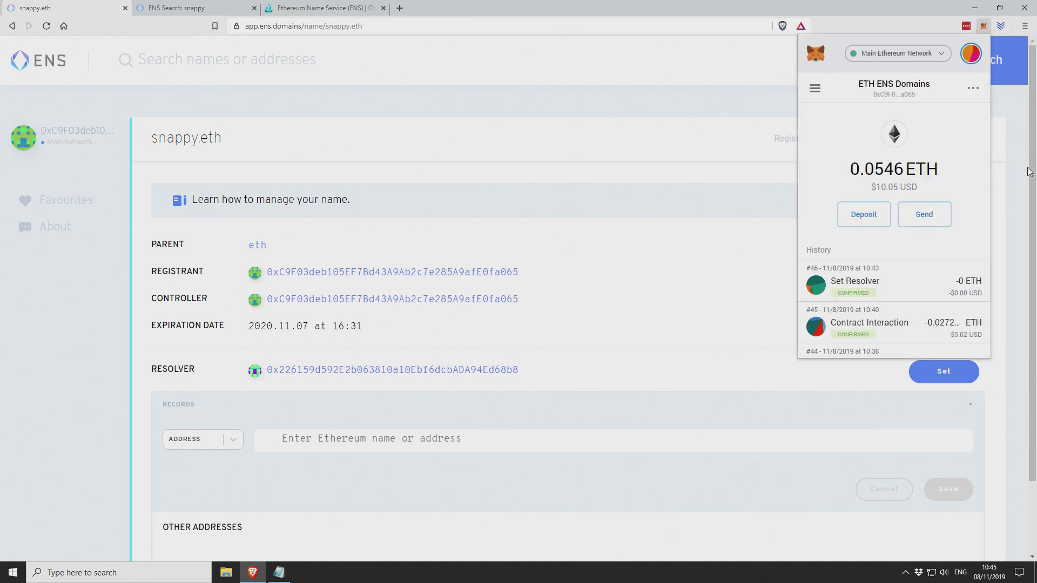
click(895, 91)
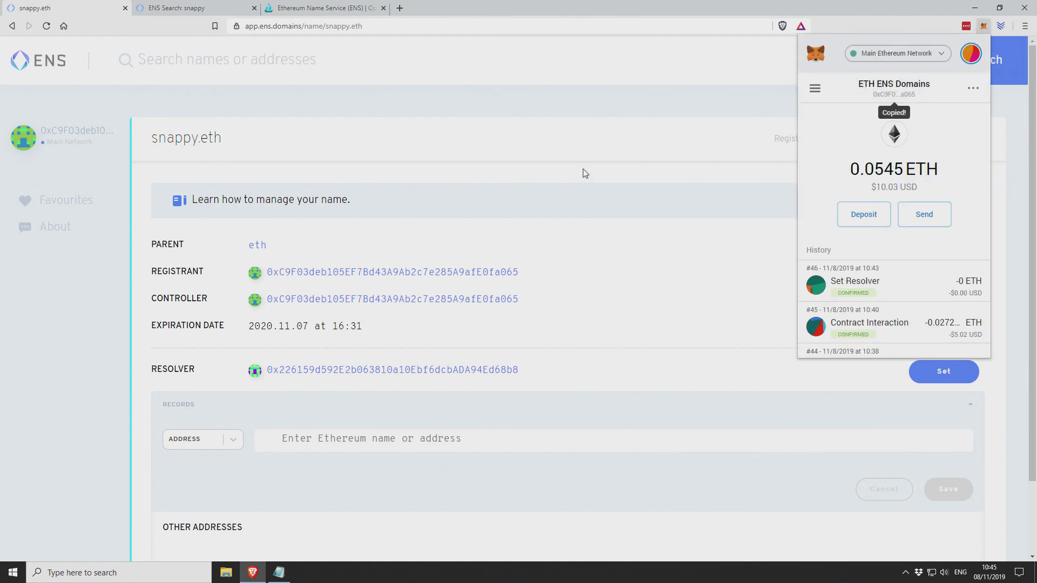
click(394, 438)
key(ctrl+v)
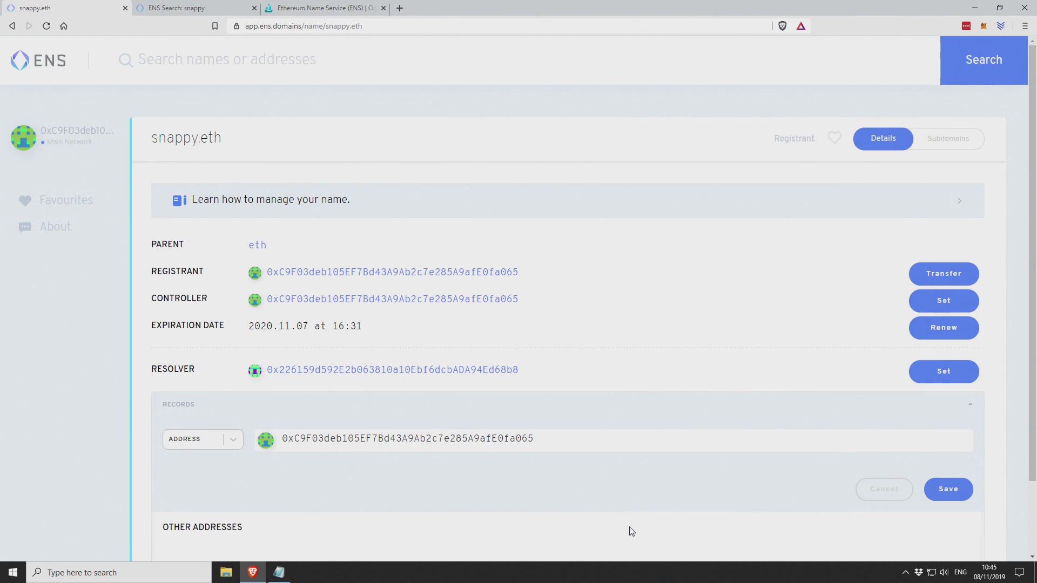
- Save the Address record, approving the Set Addr transaction in MetaMask at Average gas (0.00011 ETH)
click(947, 489)
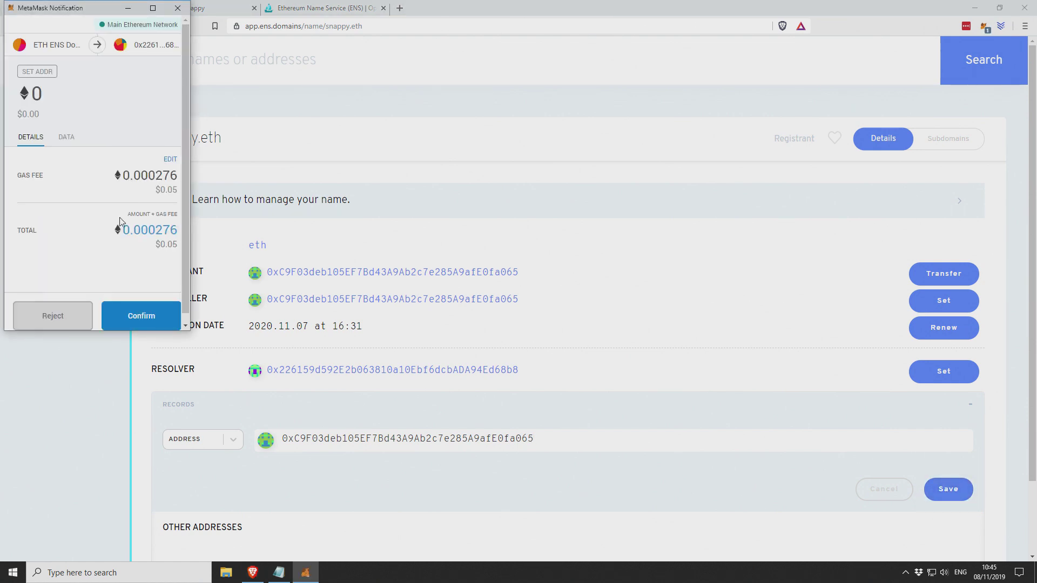
click(169, 160)
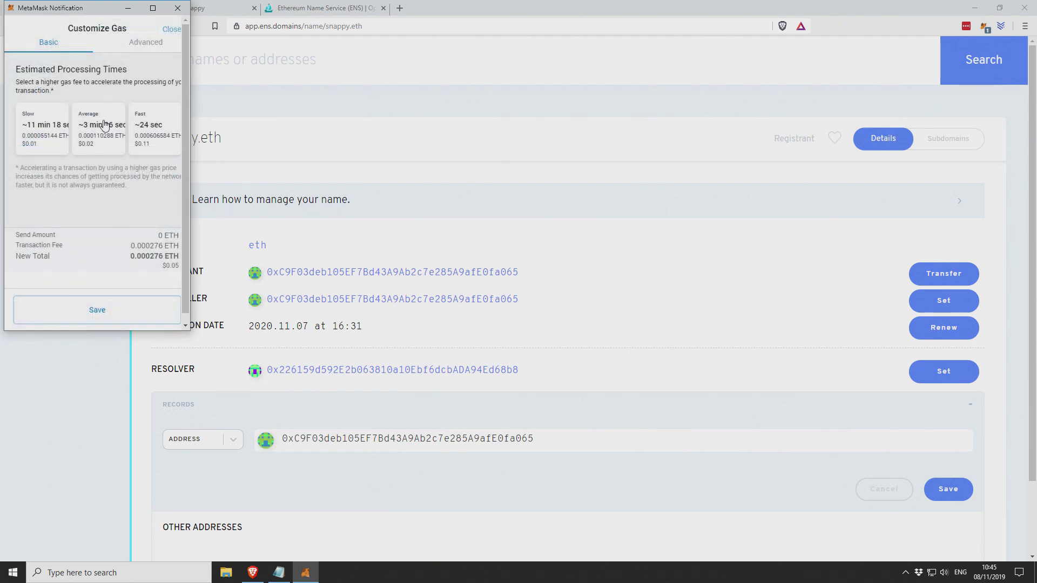
click(96, 146)
click(125, 312)
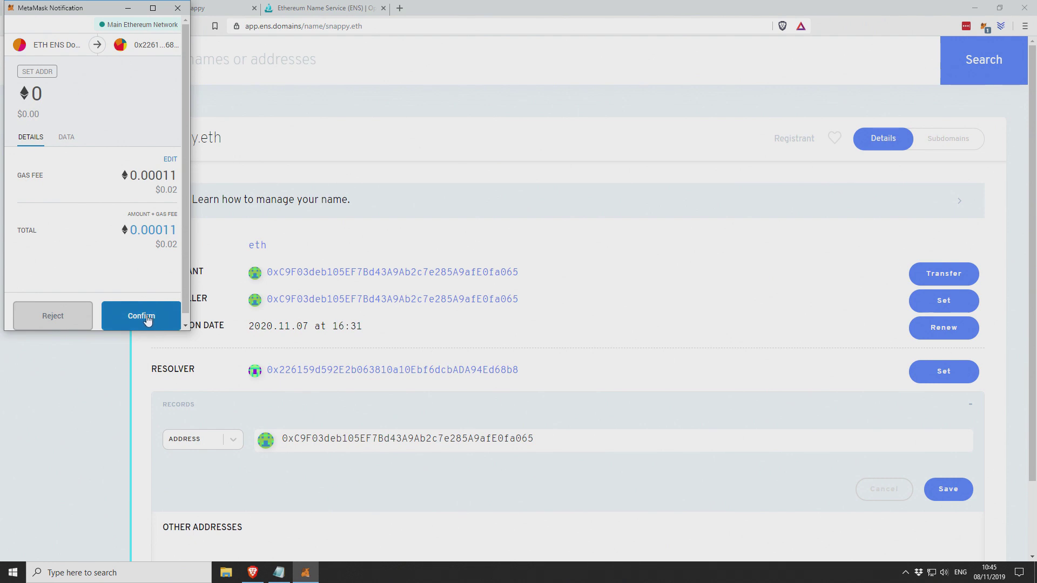
click(148, 320)
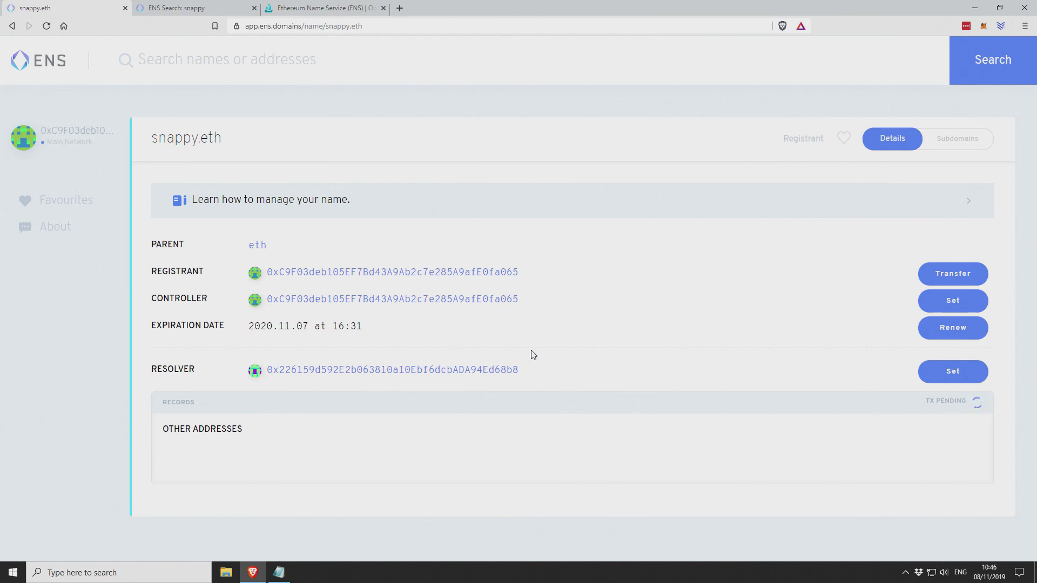
- Check that snappy.eth's Address record shows the wallet address, then bring up MetaMask
scroll(533, 354, down, 2)
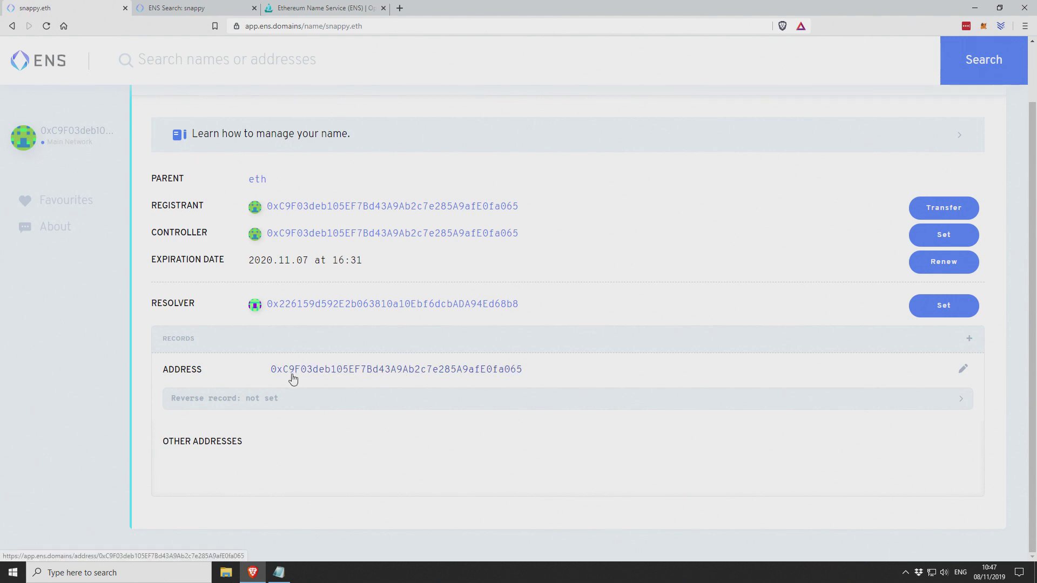
scroll(292, 378, up, 1)
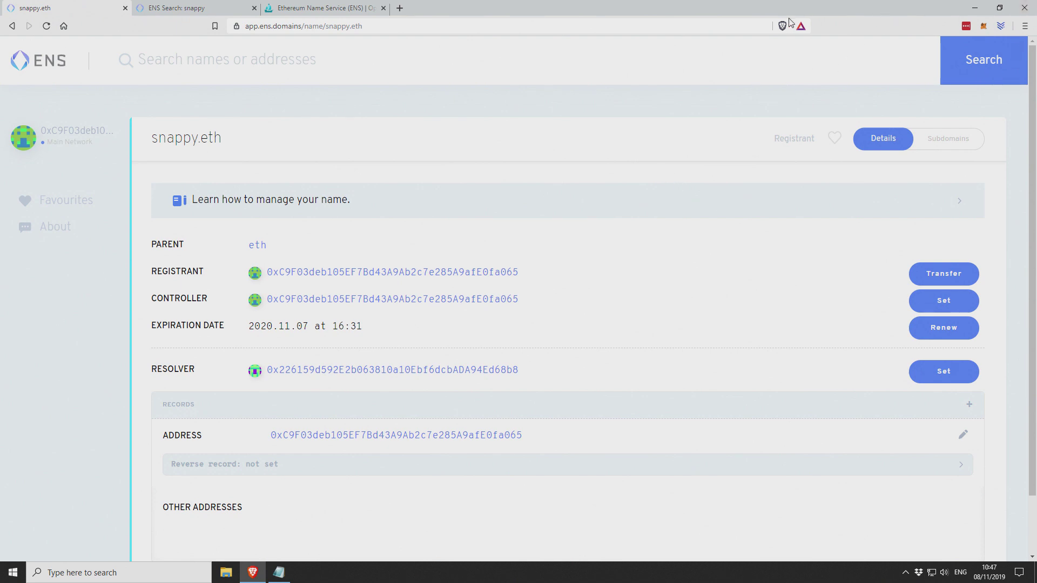
click(984, 27)
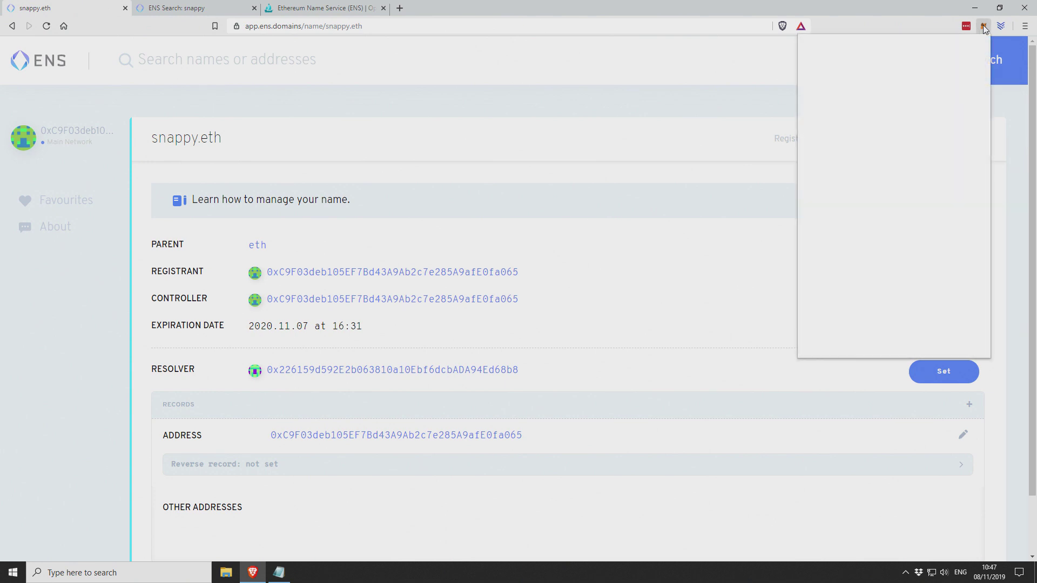
- Switch MetaMask to Account 1, which holds 0.0139 ETH
click(971, 53)
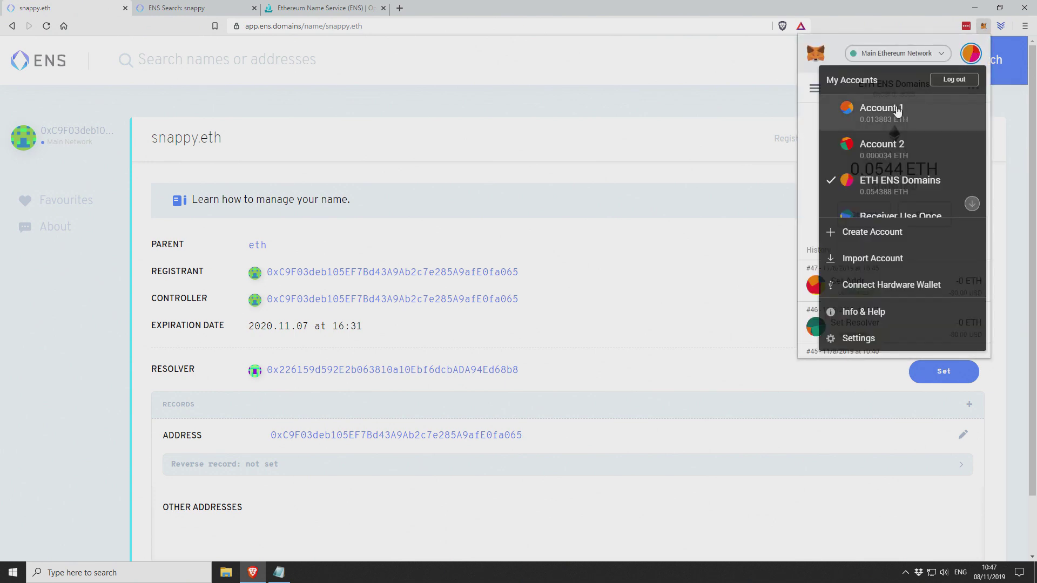
click(896, 108)
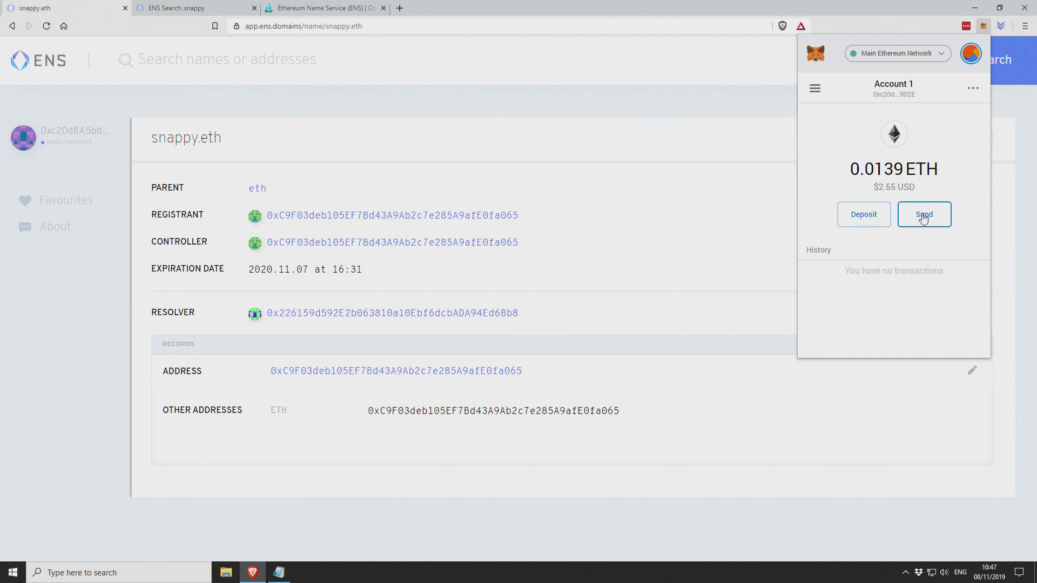
- Start an ETH send from Account 1 with snappy.eth as the recipient
click(923, 216)
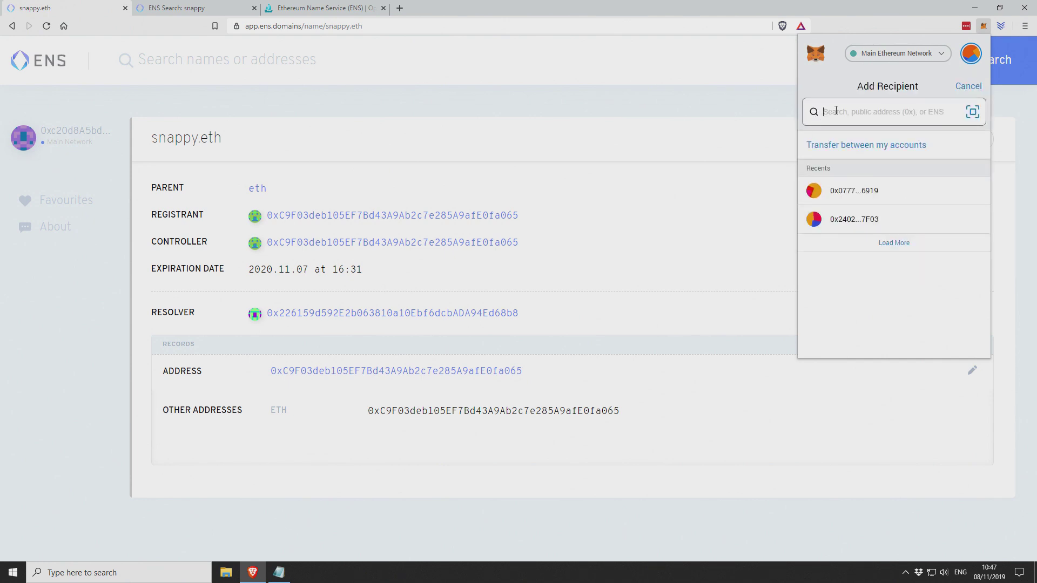
text(snappy.eth)
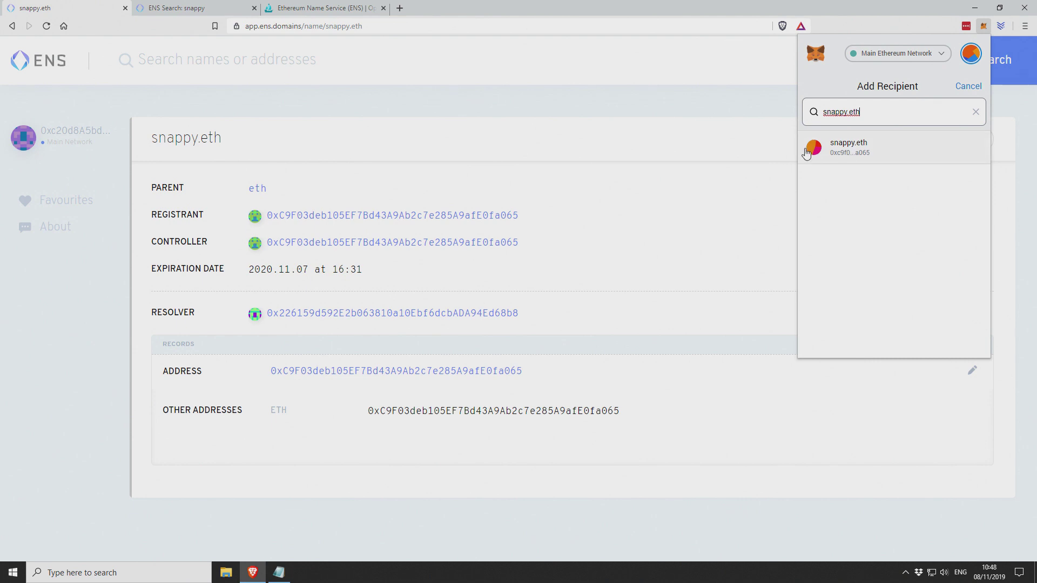
click(897, 147)
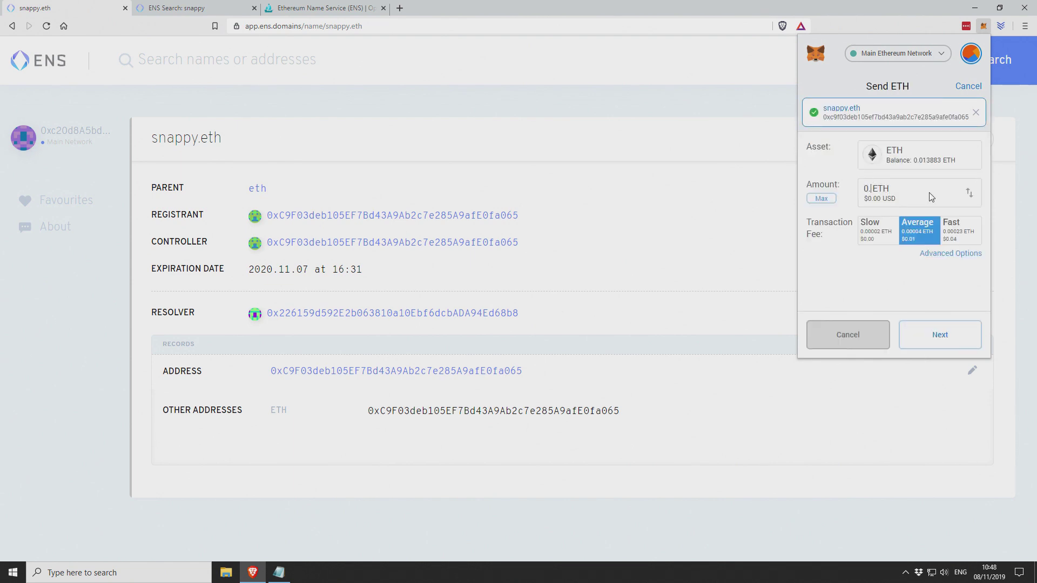
- Send 0.0001 ETH to snappy.eth and confirm the transaction
text(.0001)
click(939, 336)
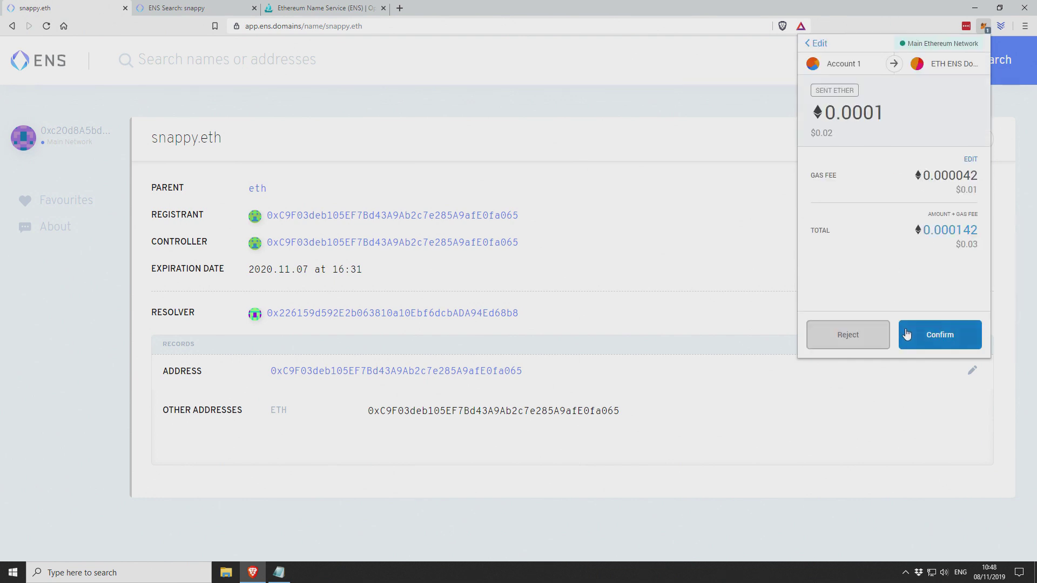
click(939, 337)
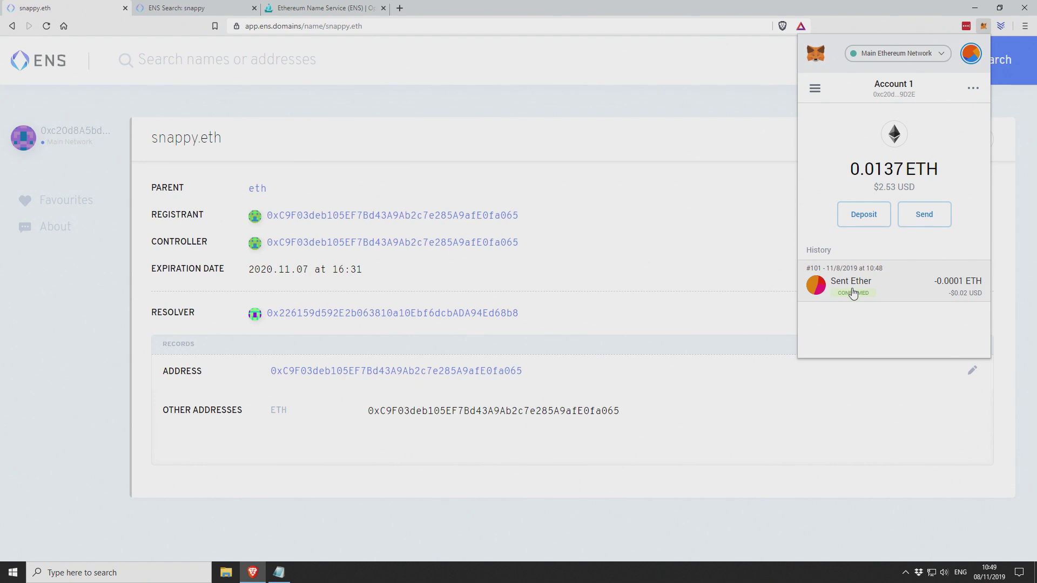
- Switch MetaMask to the ETH ENS Domains account
click(969, 54)
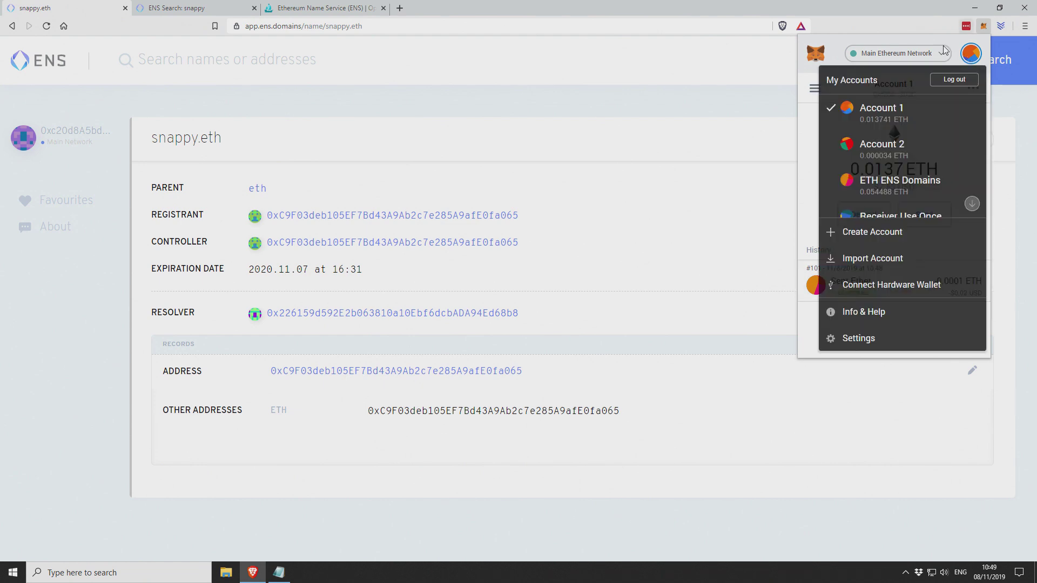
click(889, 182)
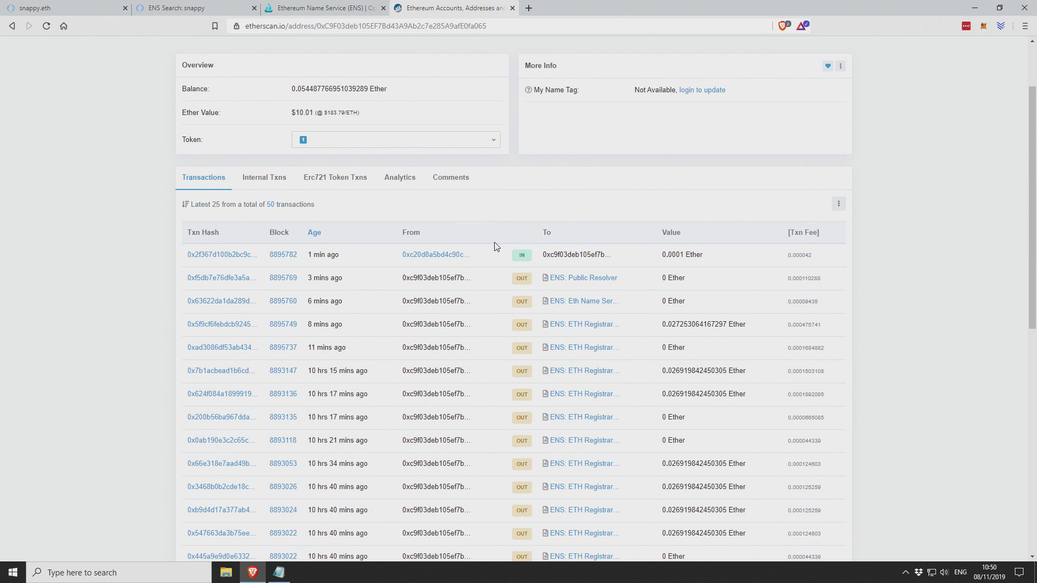
scroll(493, 243, down, 2)
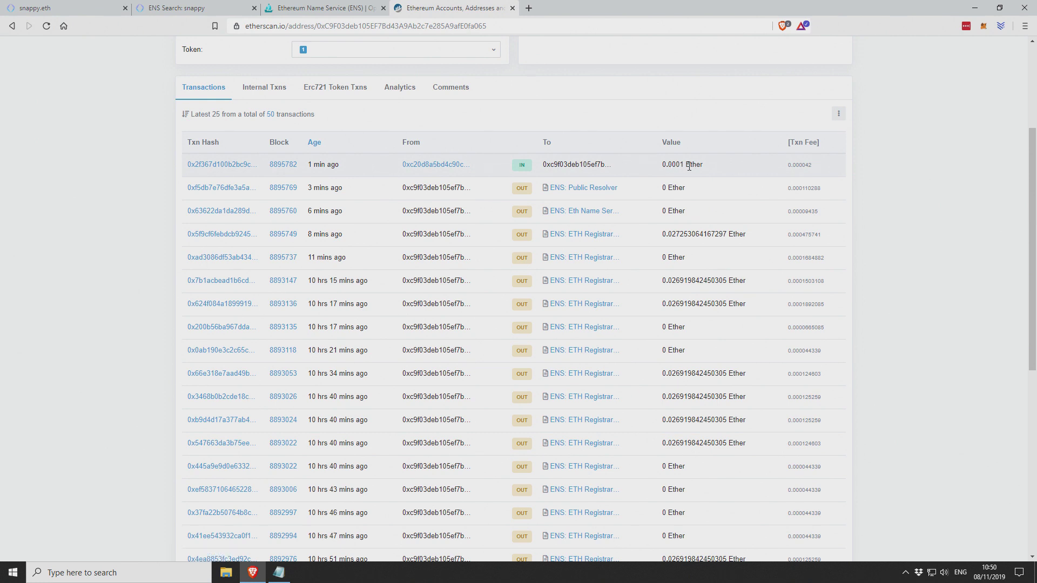
- Verify on Etherscan the incoming 0.0001 ETH transfer and the balance of about 0.0545 Ether
click(984, 26)
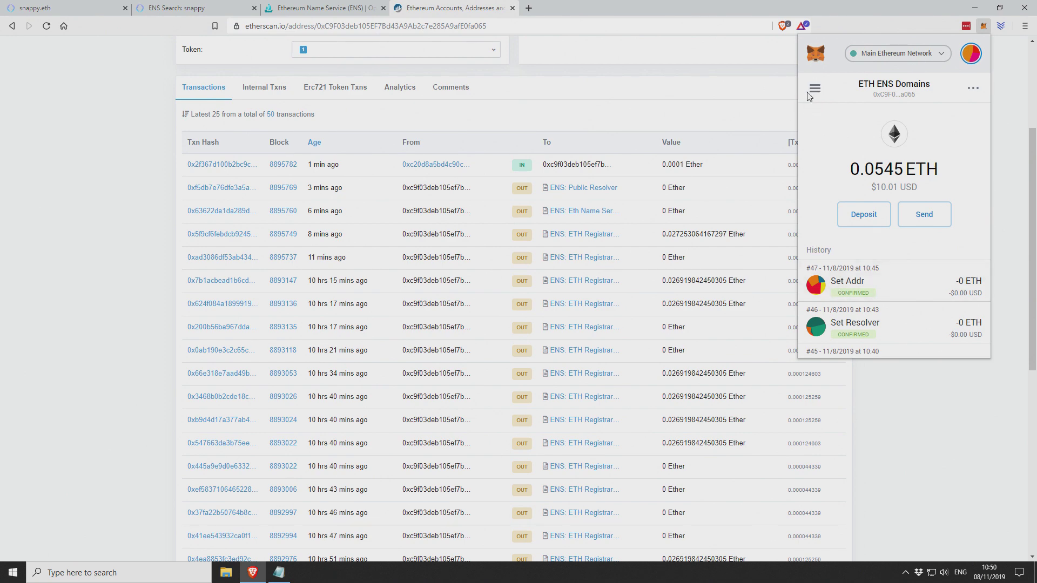
scroll(568, 340, up, 4)
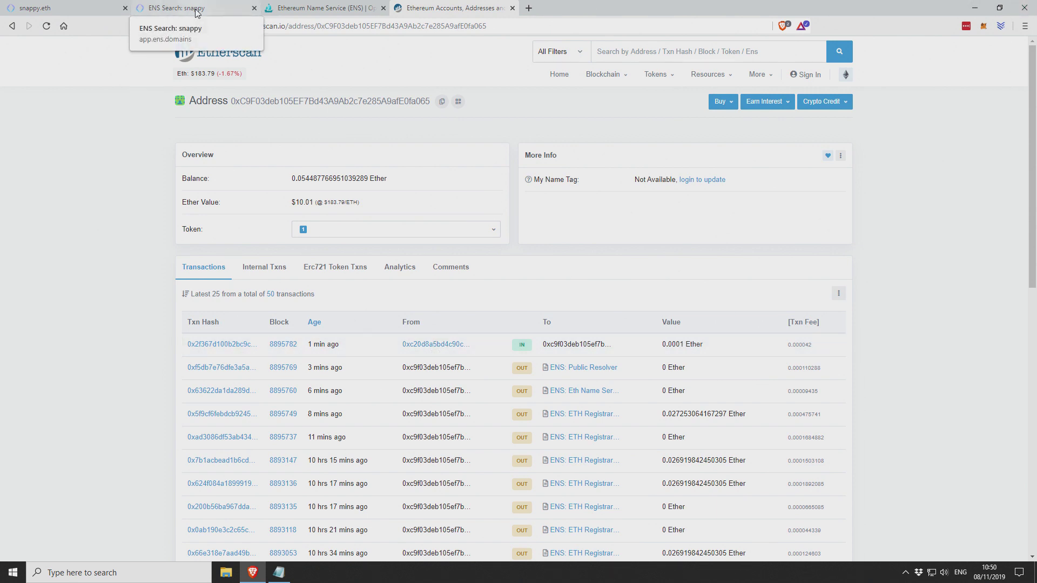
drag(431, 8, 306, 7)
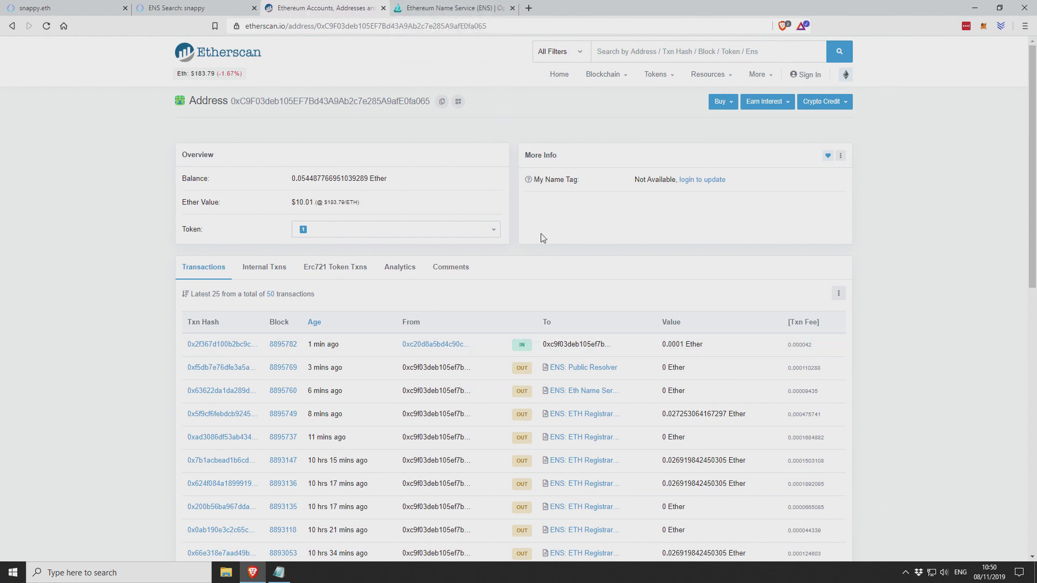
- Show OpenSea's ENS collection listing names like open.eth, google.eth and satoshi.eth
click(464, 9)
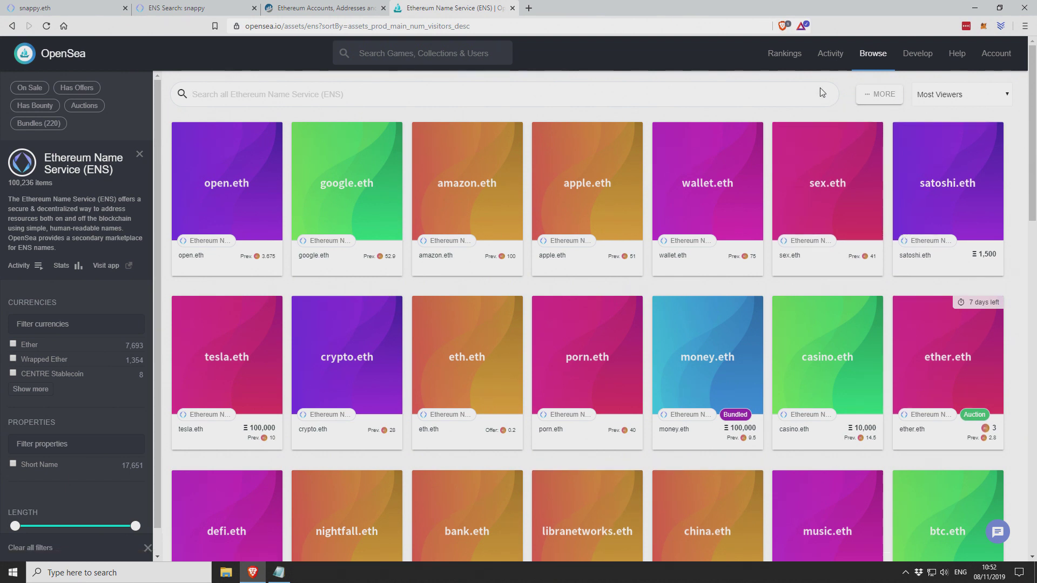
mouse_move(997, 56)
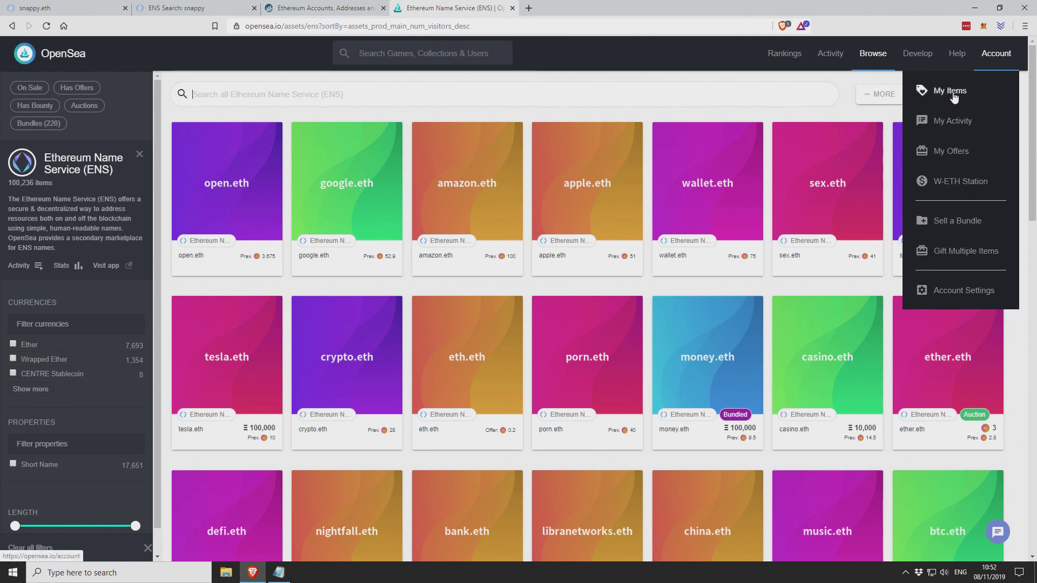
- Show the account's items on OpenSea: defiloan.eth, ace.eth and a 0.05449 ETH balance
click(953, 92)
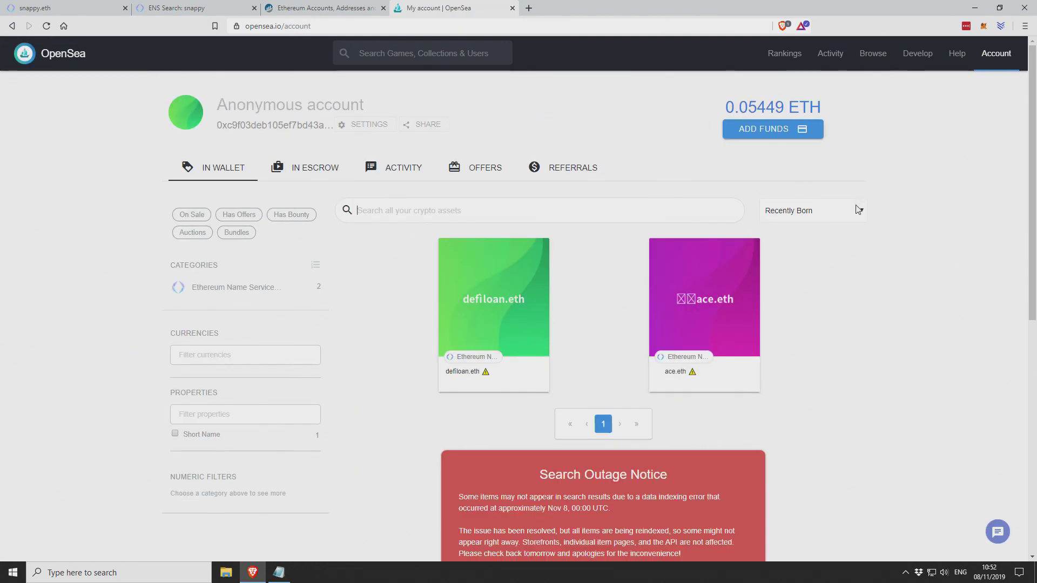
scroll(856, 206, down, 3)
scroll(653, 167, up, 3)
scroll(556, 340, down, 3)
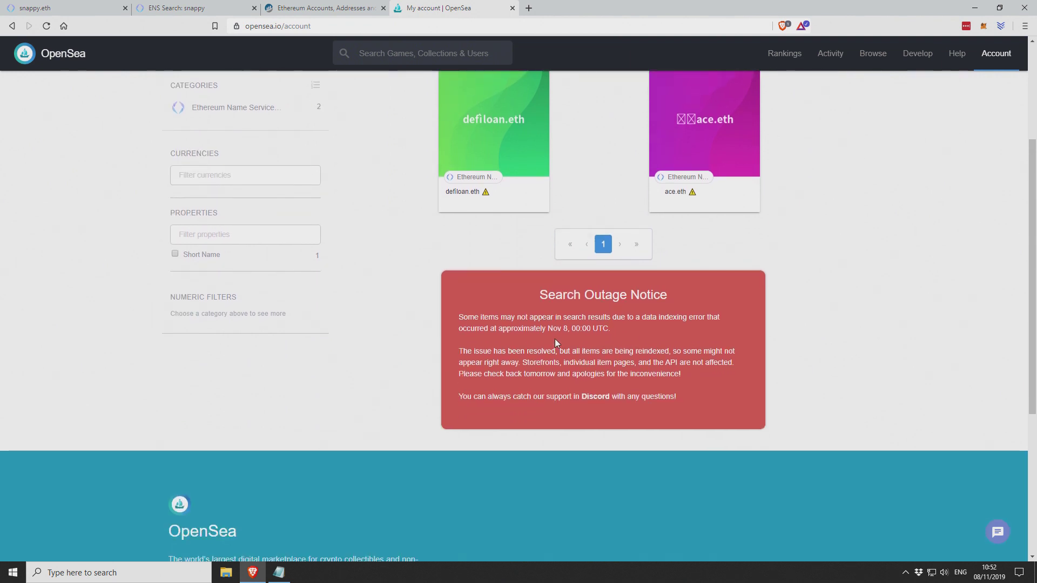
scroll(549, 349, up, 3)
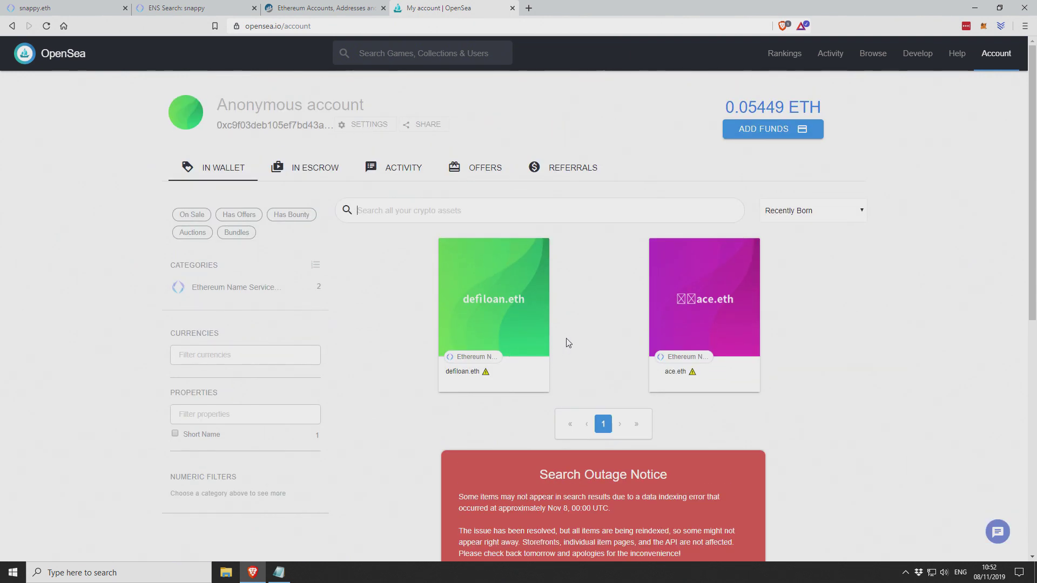
scroll(604, 212, down, 2)
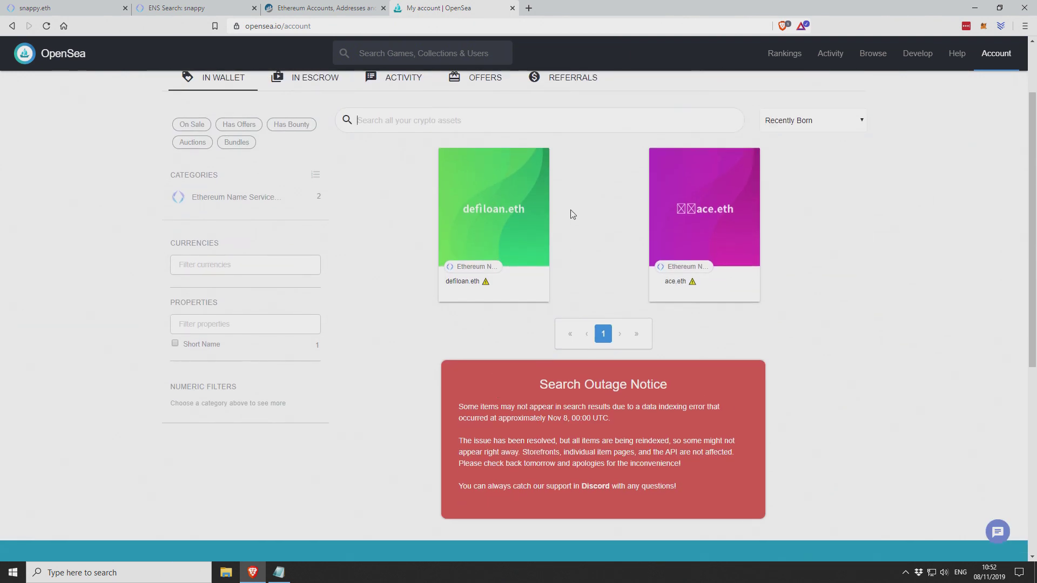
scroll(587, 247, up, 2)
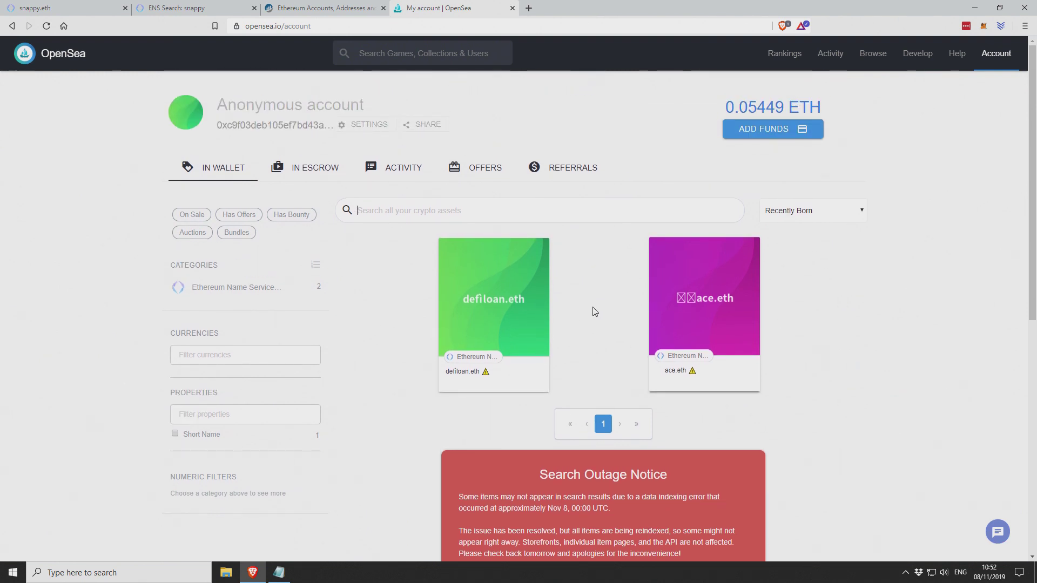
- Review the defiloan.eth asset page, then return to the Ethereum Name Service marketplace listing
click(494, 266)
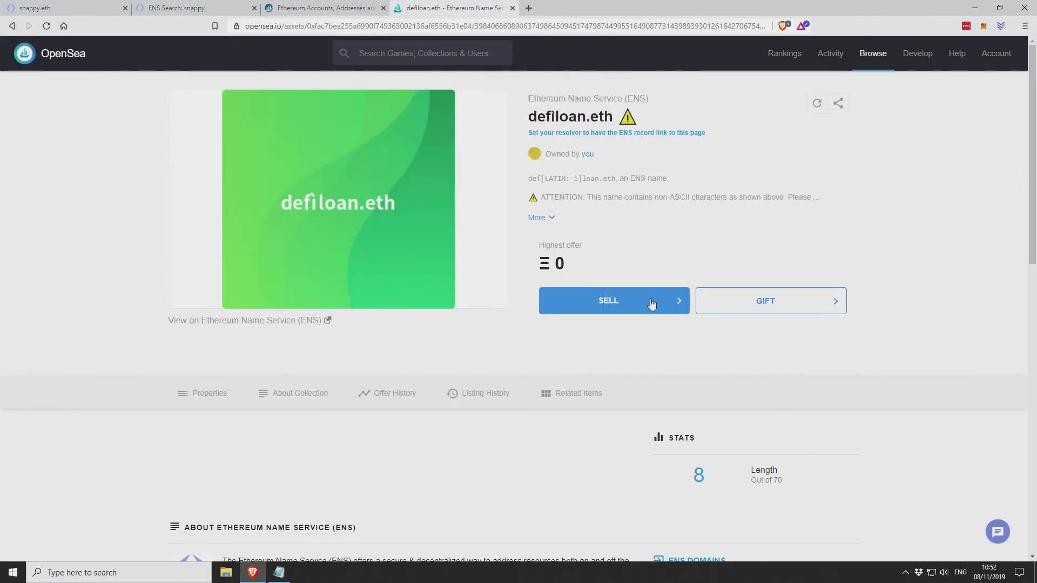
scroll(560, 308, down, 3)
scroll(588, 357, up, 3)
scroll(594, 270, down, 2)
scroll(510, 296, up, 2)
click(12, 26)
click(12, 26)
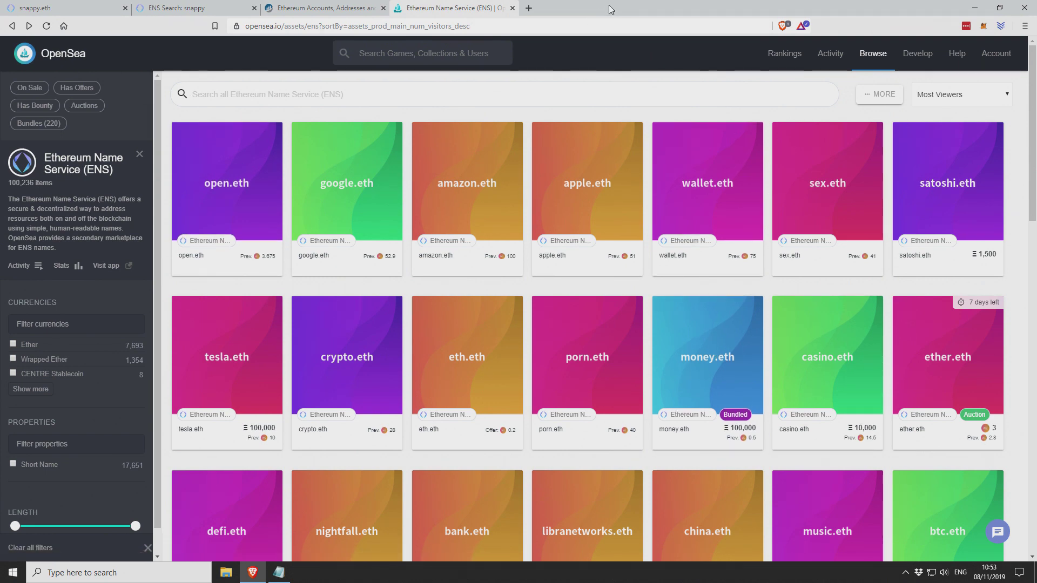
- Switch back to the ENS Manager tab at app.ens.domains
key(ctrl+Tab)
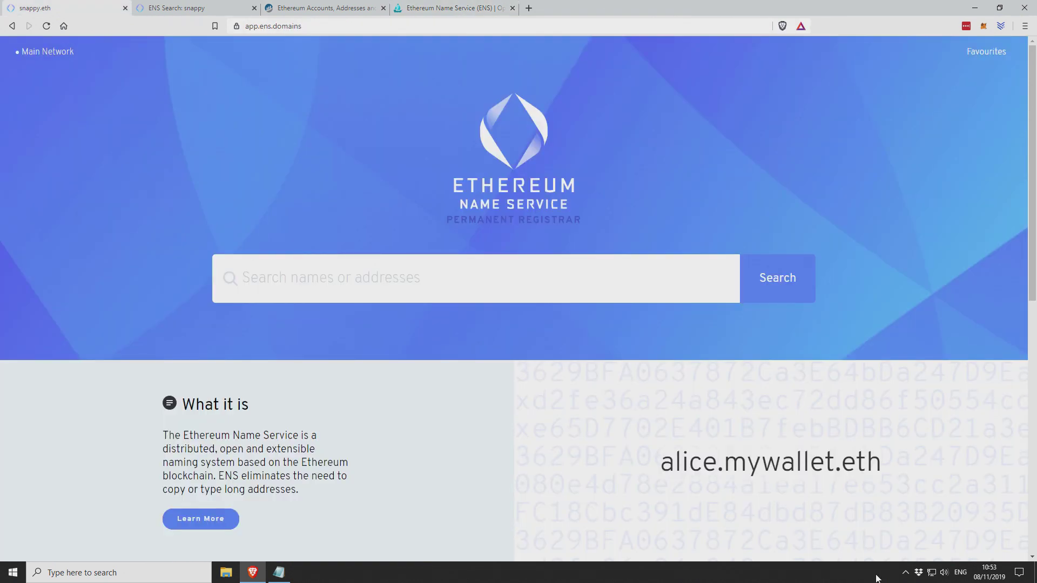